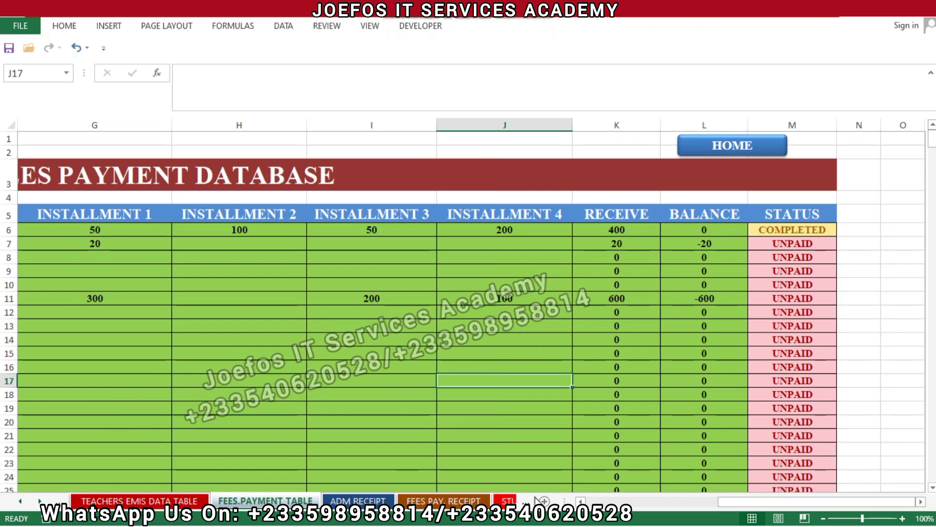
- Select the fees payment records in A6:M505 and name the range FOOD
{"action": "left_click_drag", "start_coordinate": [729, 503], "coordinate": [507, 487]}
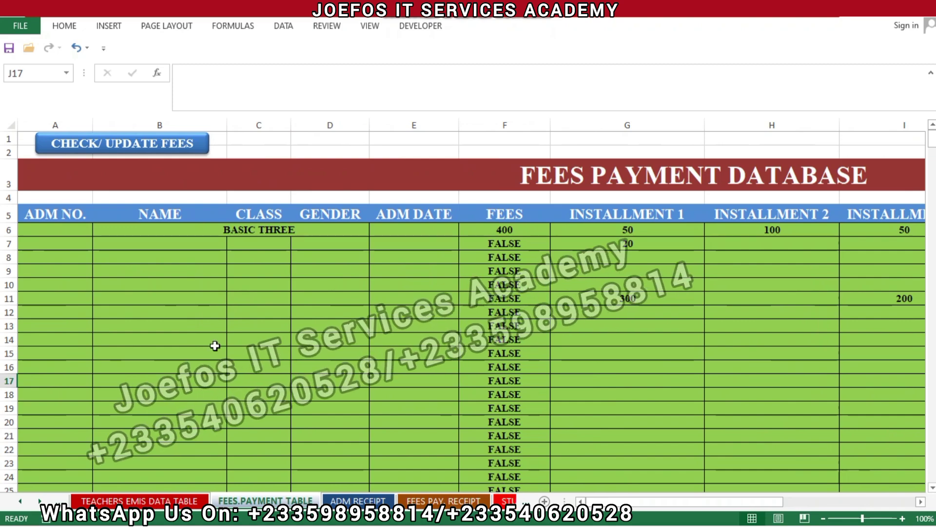
{"action": "left_click", "coordinate": [63, 230]}
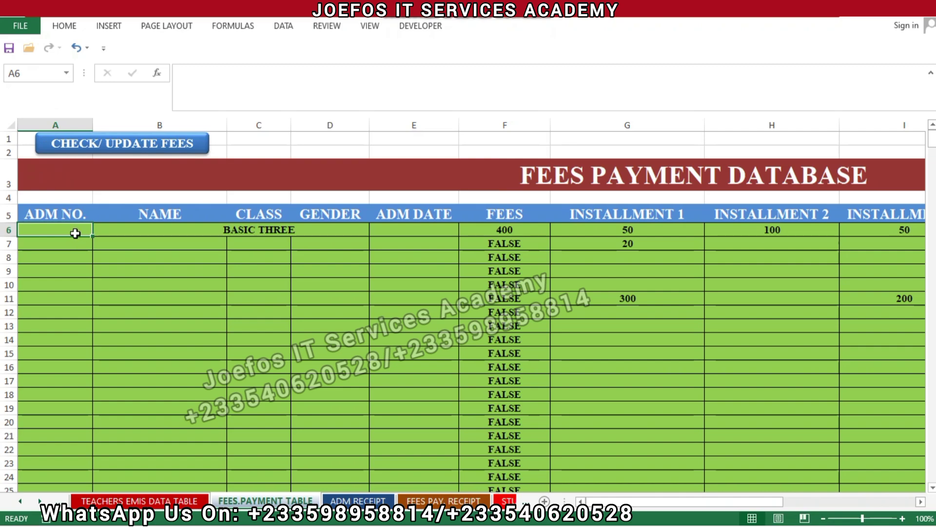
{"action": "left_click_drag", "start_coordinate": [75, 233], "coordinate": [791, 453]}
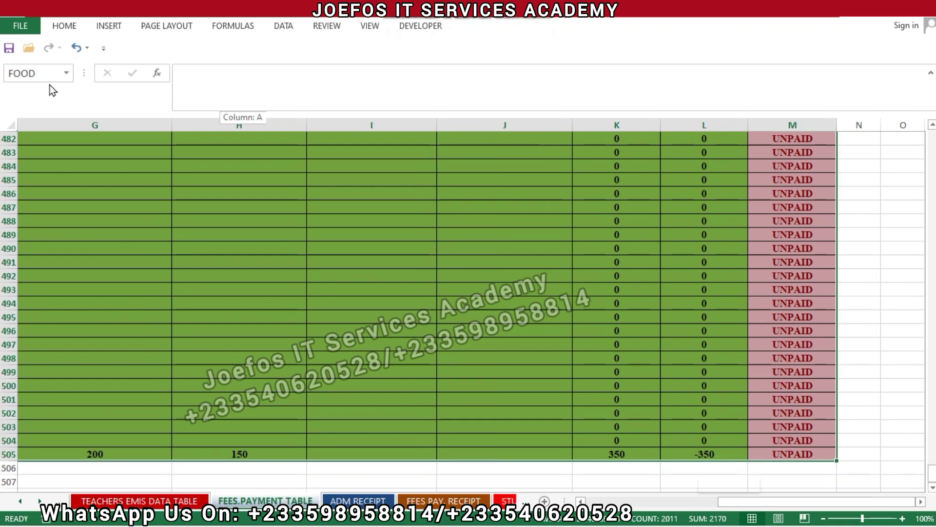
{"action": "left_click", "coordinate": [37, 72]}
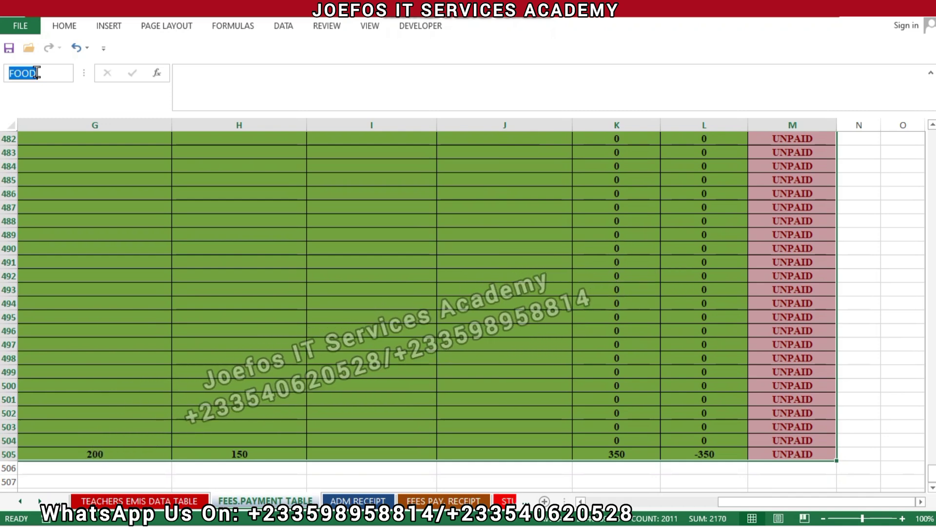
{"action": "type", "text": "F"}
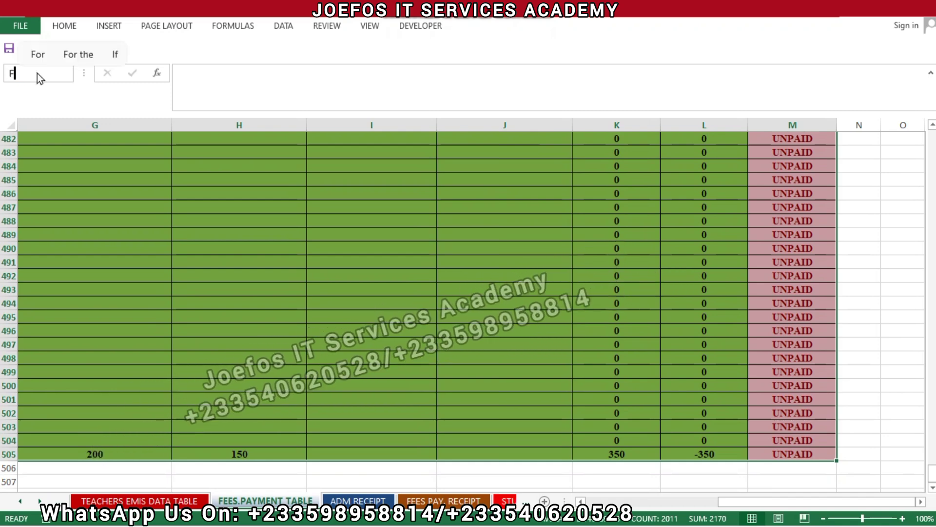
{"action": "type", "text": "OOD"}
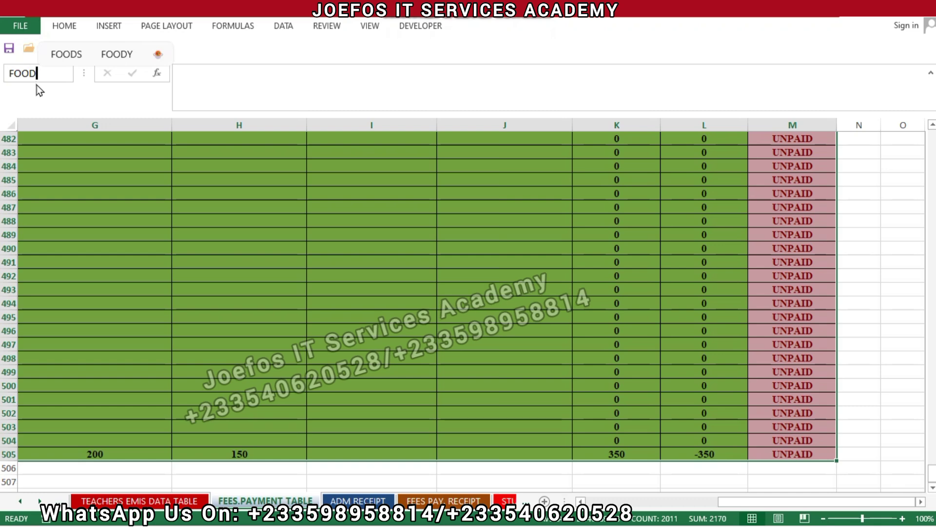
{"action": "key", "text": "Return"}
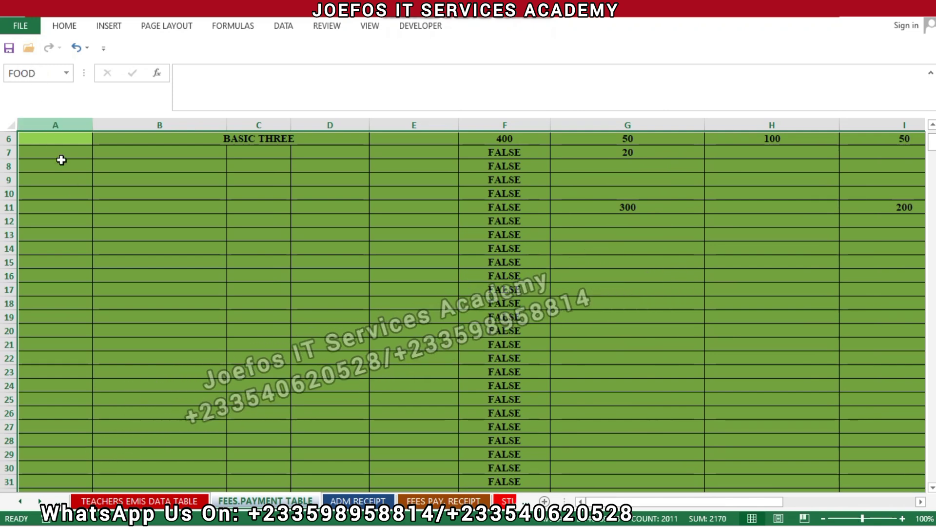
- Reselect A6:M505 to check its range name, and switch to the FEES PAY. RECEIPT sheet
{"action": "left_click", "coordinate": [111, 246]}
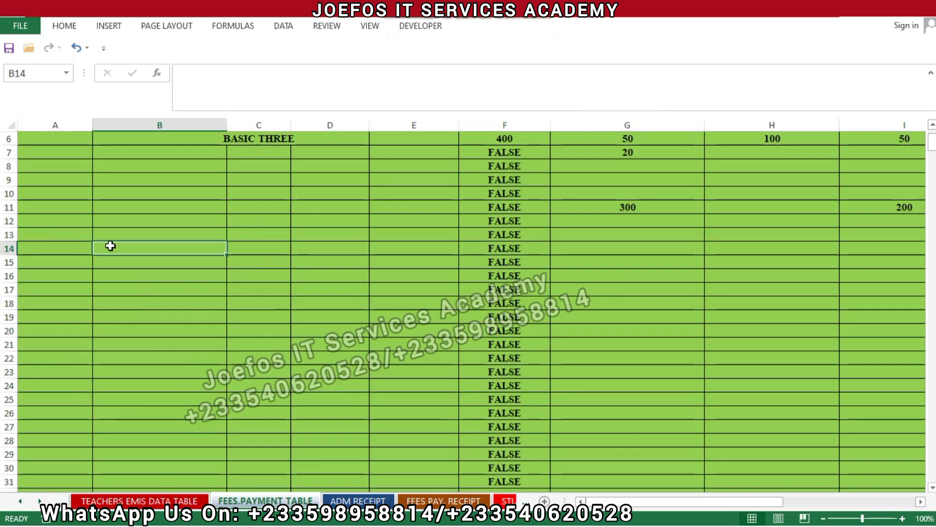
{"action": "left_click", "coordinate": [44, 137]}
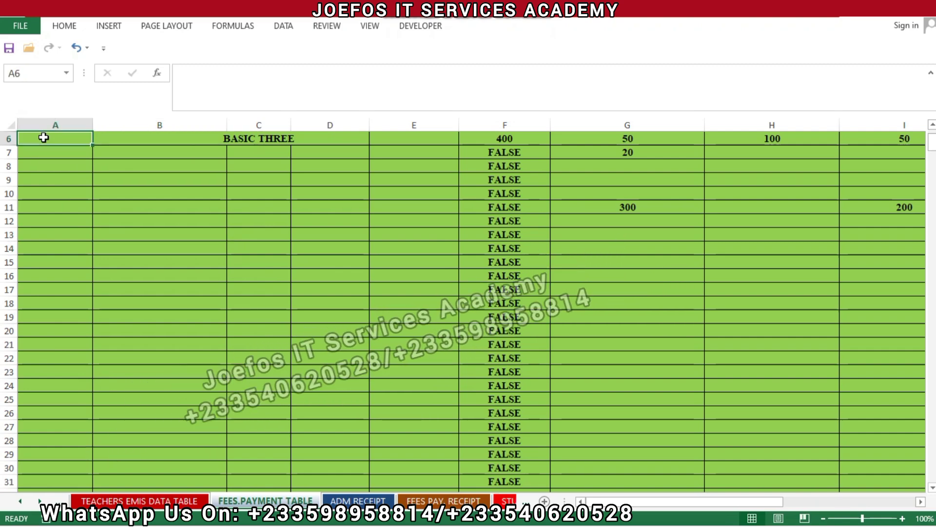
{"action": "left_click_drag", "start_coordinate": [43, 137], "coordinate": [775, 237]}
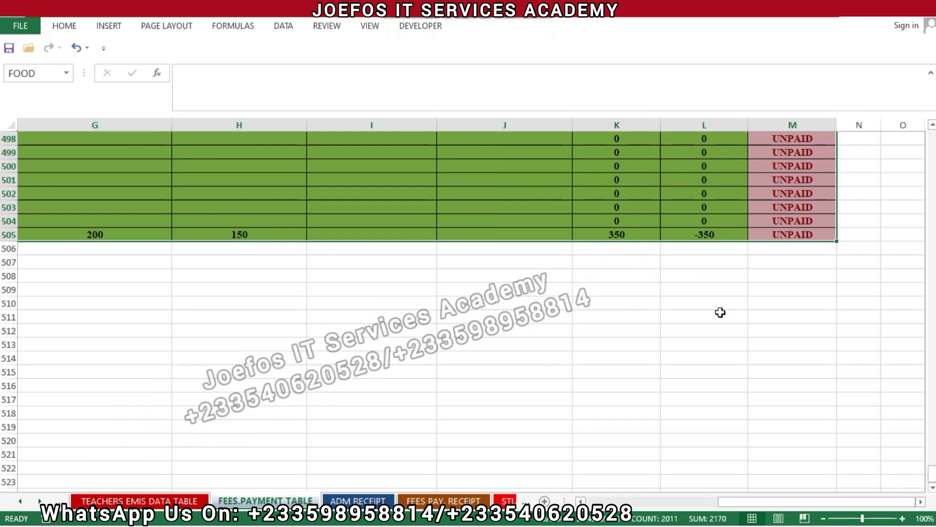
{"action": "left_click_drag", "start_coordinate": [933, 473], "coordinate": [932, 263]}
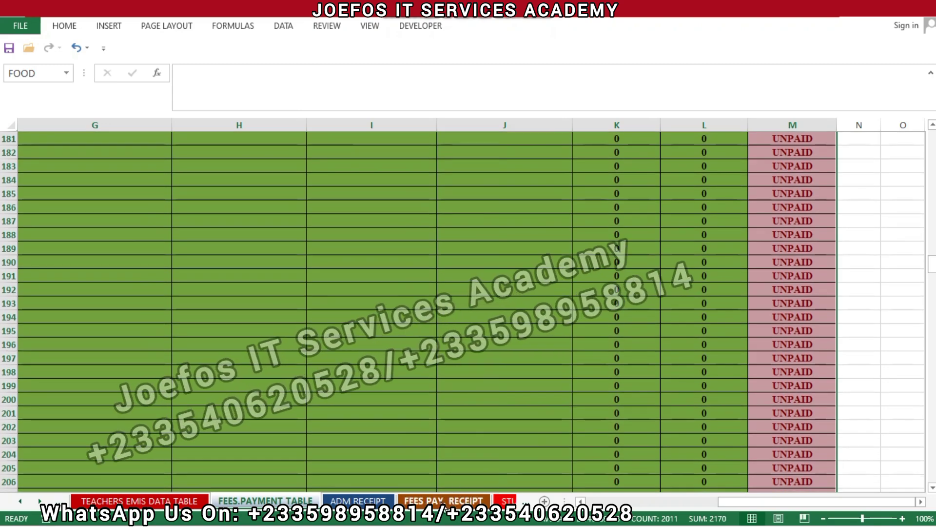
{"action": "left_click", "coordinate": [443, 502]}
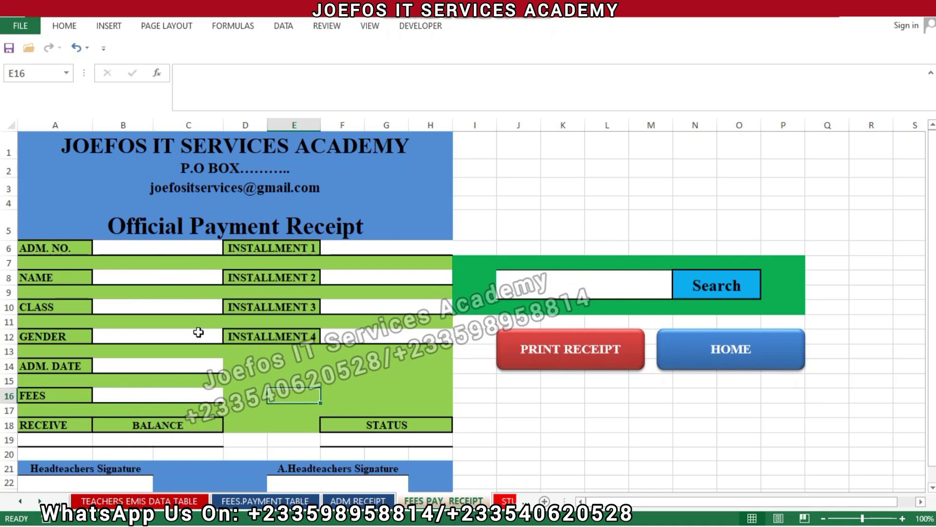
- Start a VLOOKUP formula in the ADM. NO. cell B6 with search cell J8 as the lookup value
{"action": "left_click", "coordinate": [150, 248]}
{"action": "type", "text": "="}
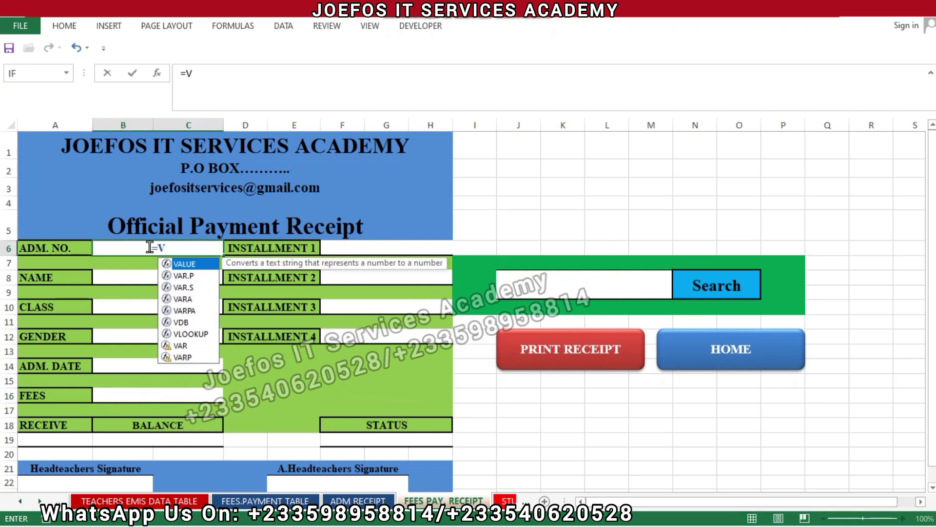
{"action": "type", "text": "V"}
{"action": "double_click", "coordinate": [187, 333]}
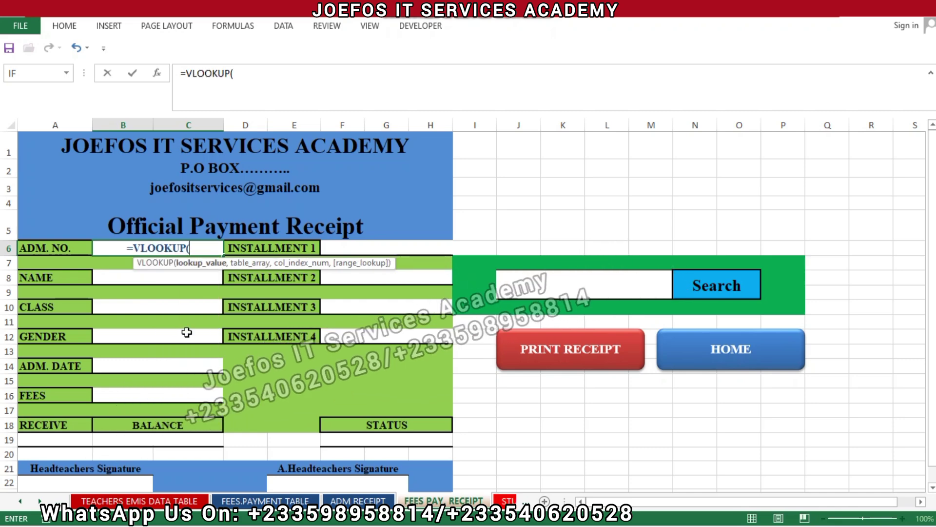
{"action": "left_click", "coordinate": [569, 288]}
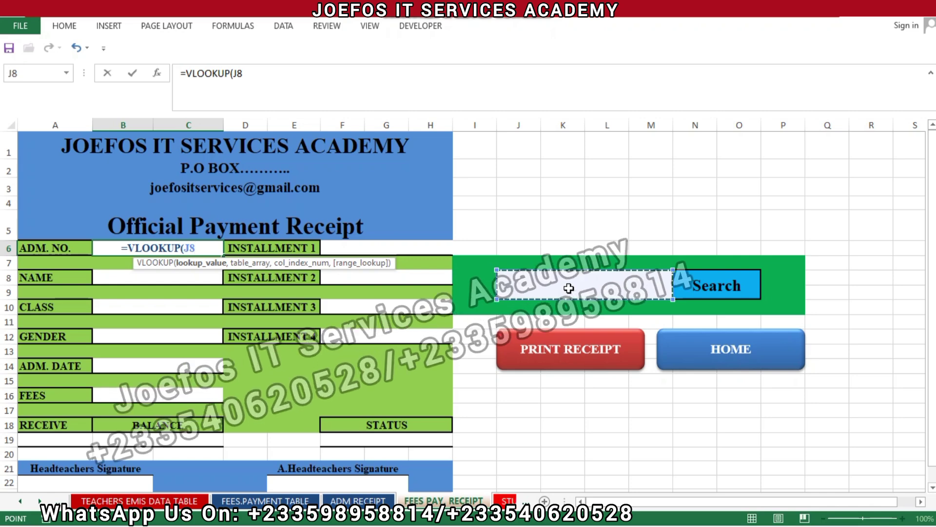
{"action": "type", "text": ","}
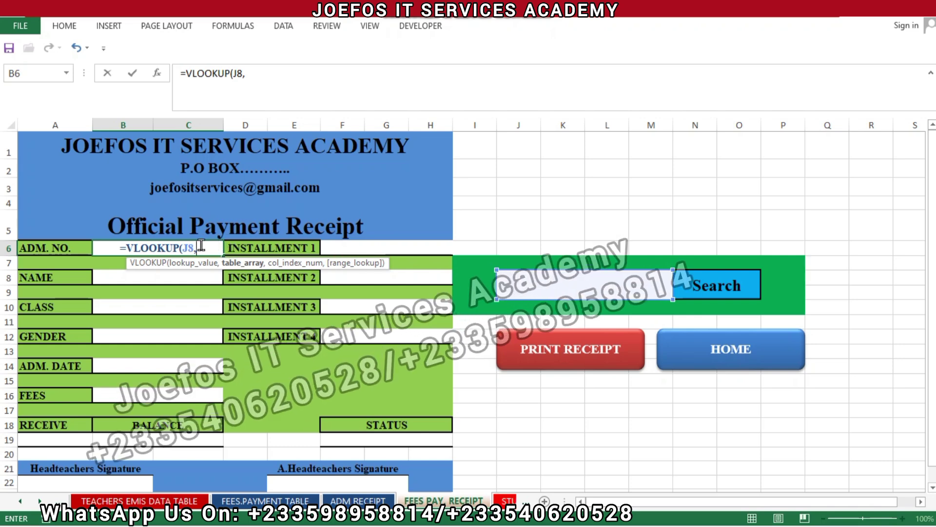
- Complete the B6 formula as =VLOOKUP(J8,FOOD,1,0), using the FOOD range, column 1 and match option 0
{"action": "type", "text": "FOO"}
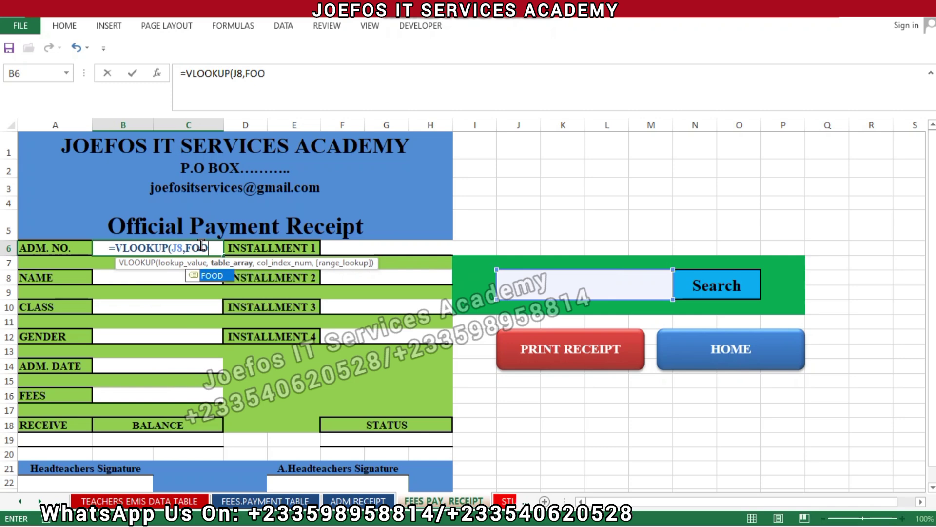
{"action": "left_click", "coordinate": [211, 277]}
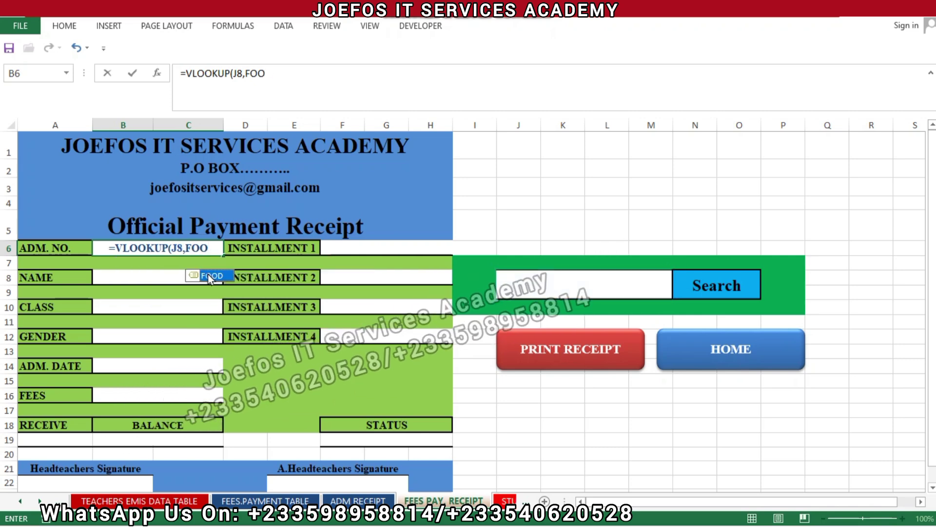
{"action": "double_click", "coordinate": [210, 277]}
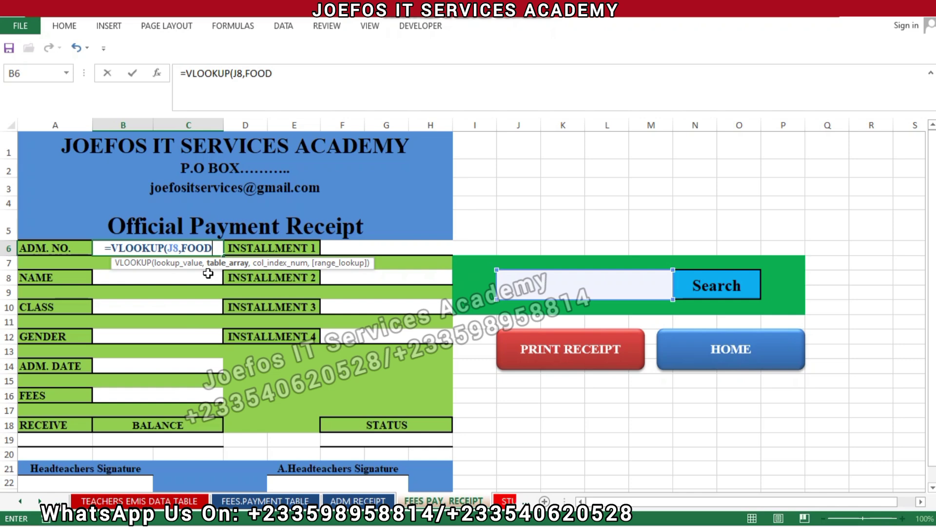
{"action": "type", "text": "."}
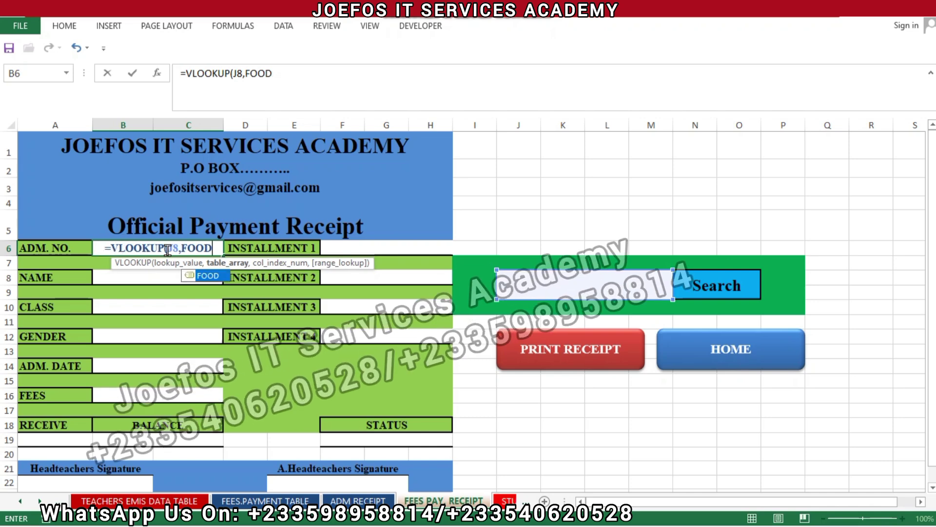
{"action": "key", "text": "BackSpace"}
{"action": "type", "text": ","}
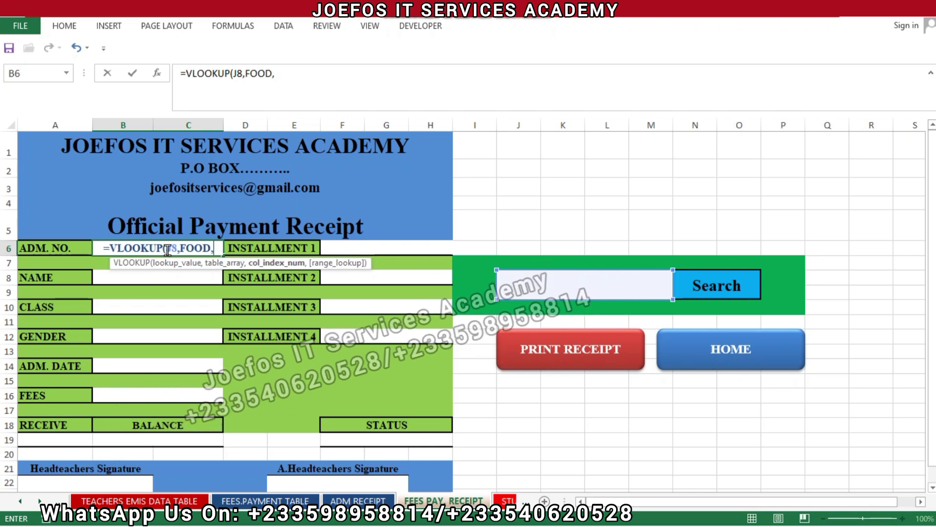
{"action": "type", "text": "1"}
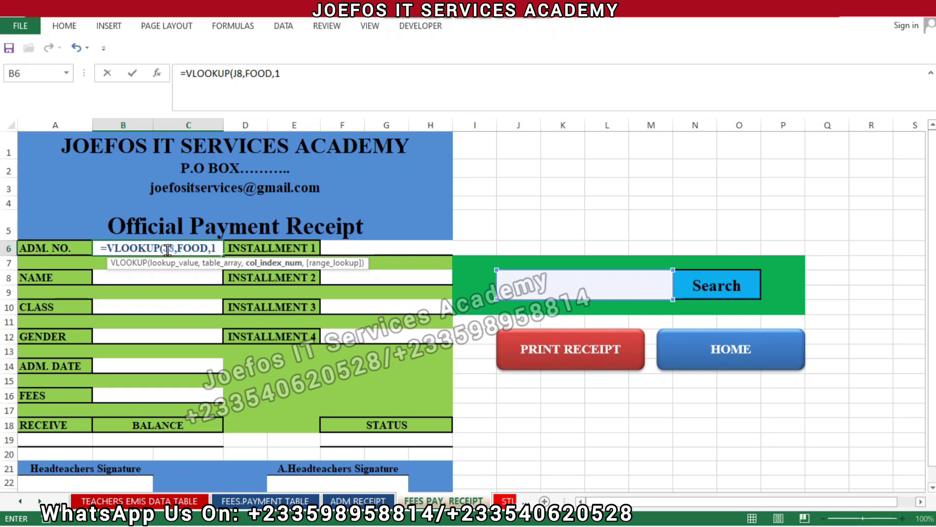
{"action": "type", "text": ","}
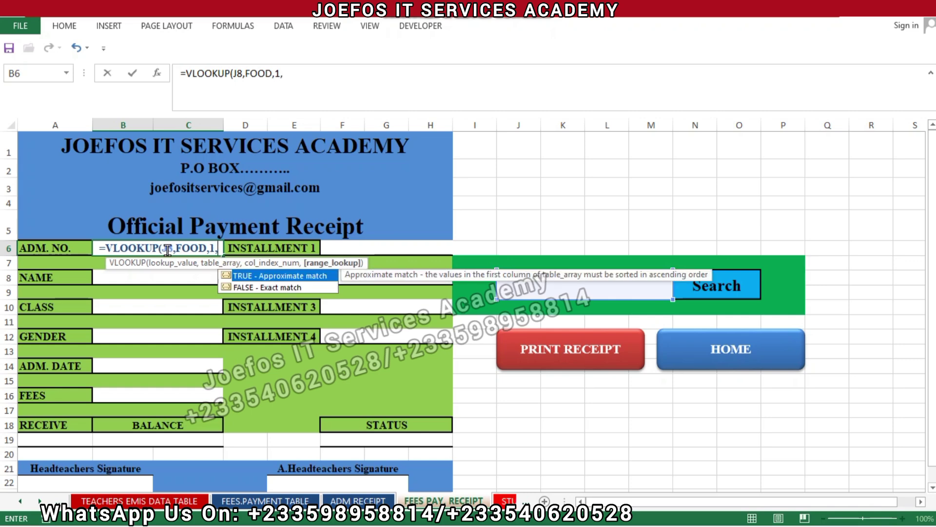
{"action": "type", "text": "0"}
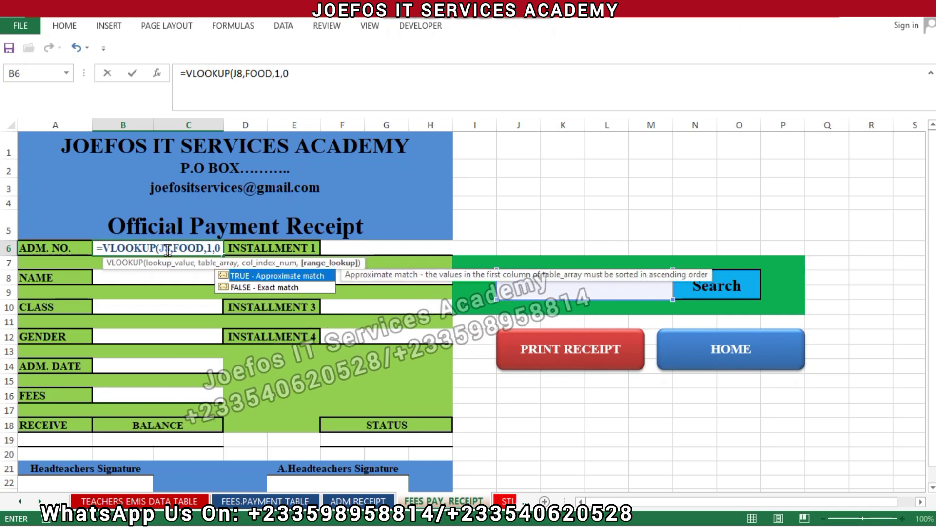
{"action": "type", "text": ")"}
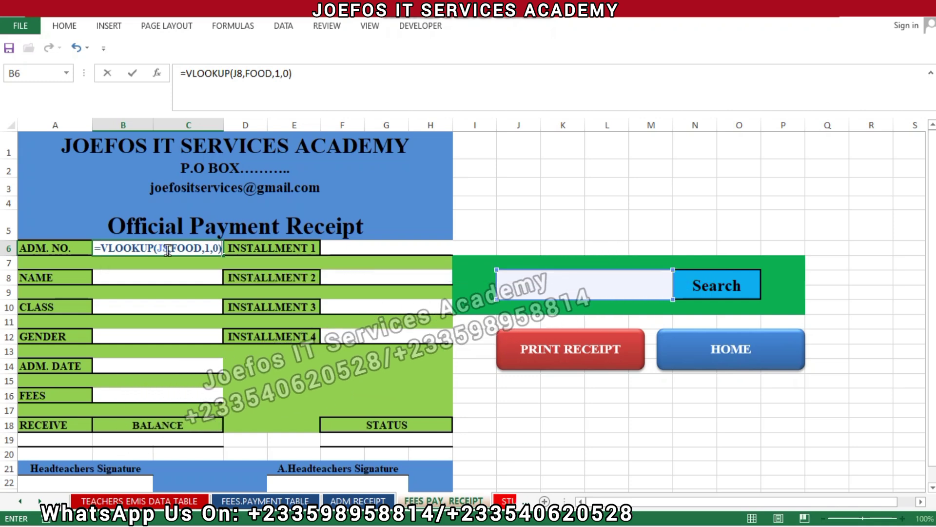
{"action": "key", "text": "Return"}
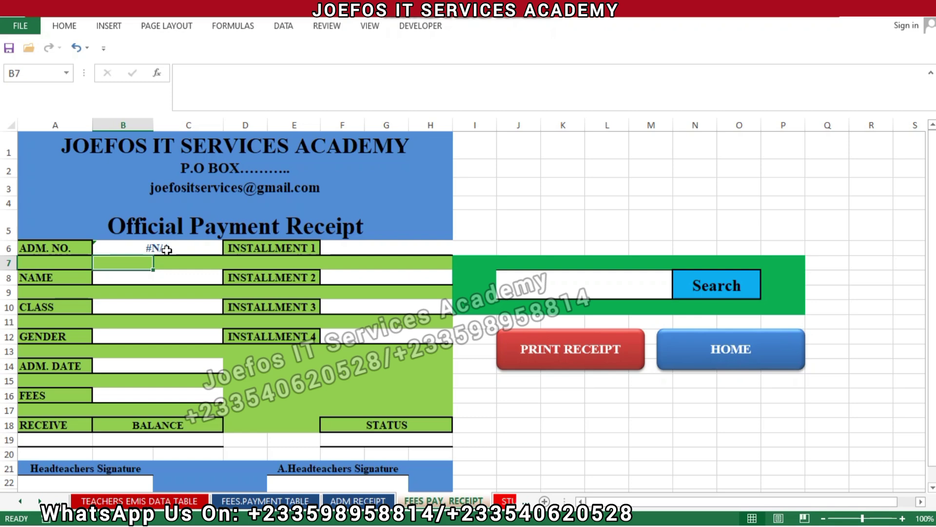
- Replace the existing formula in the ADM. NO. cell B6 with the opening of an IFERROR function
{"action": "left_click", "coordinate": [167, 250]}
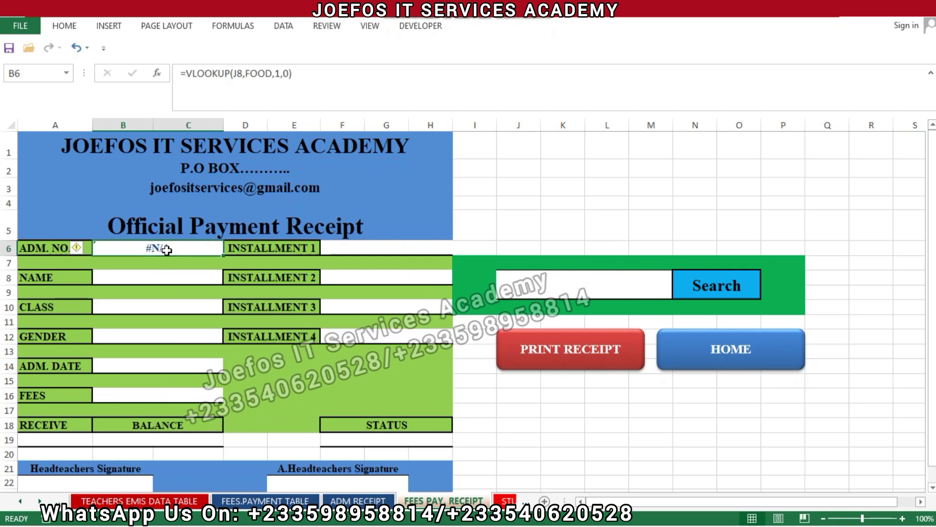
{"action": "double_click", "coordinate": [167, 250]}
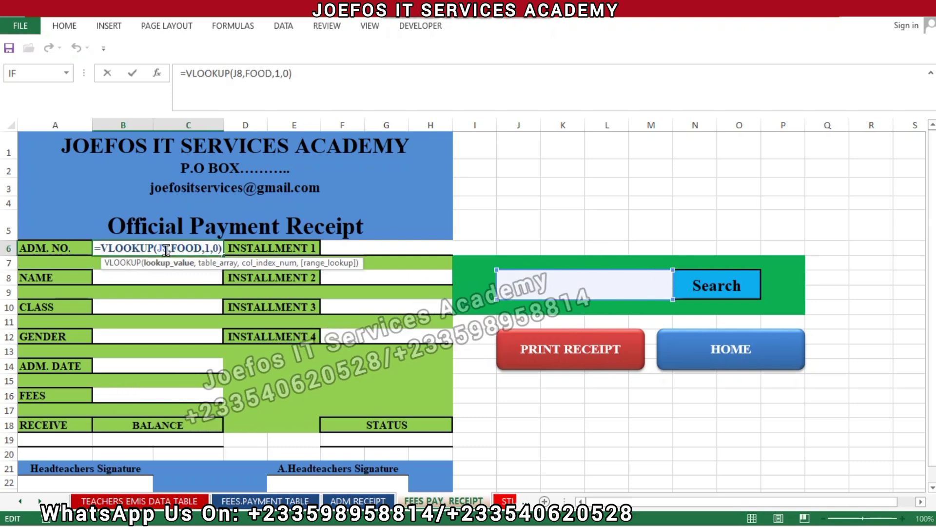
{"action": "key", "text": "Home"}
{"action": "key", "text": "shift+End"}
{"action": "type", "text": "="}
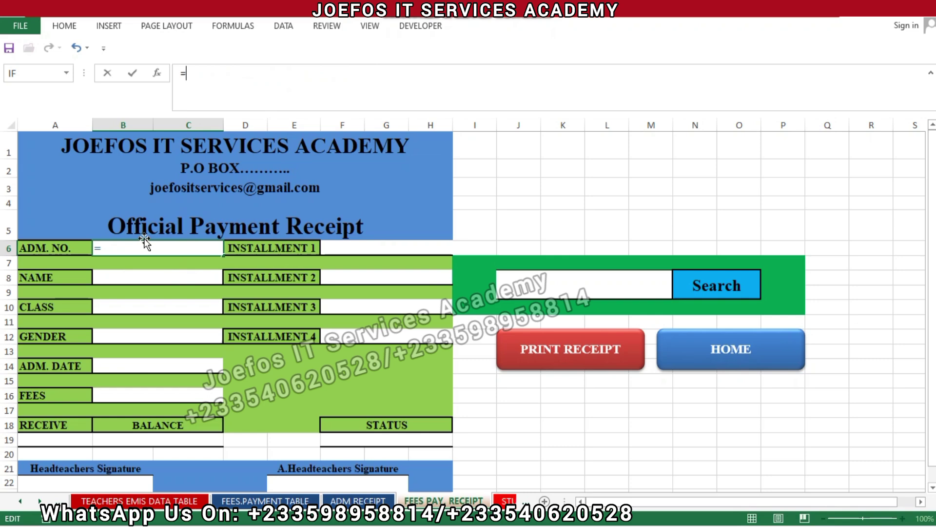
{"action": "type", "text": "IF"}
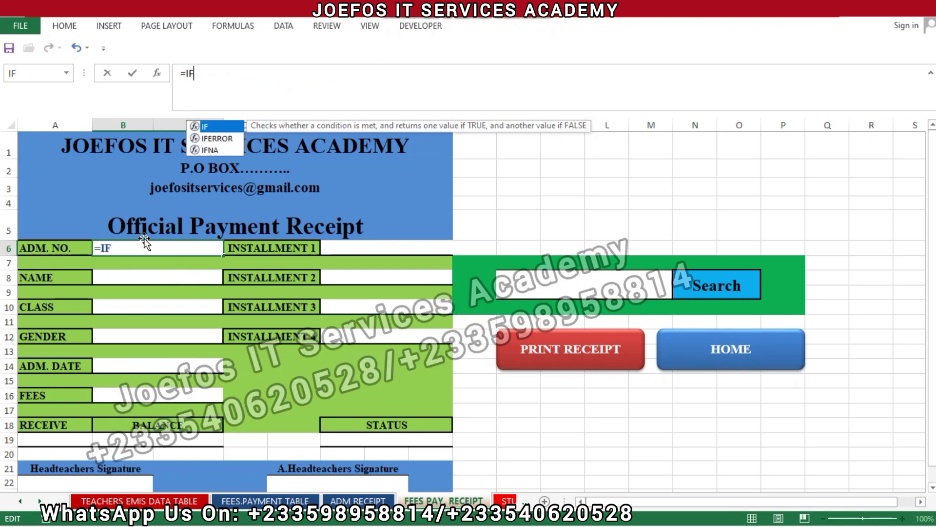
{"action": "double_click", "coordinate": [227, 139]}
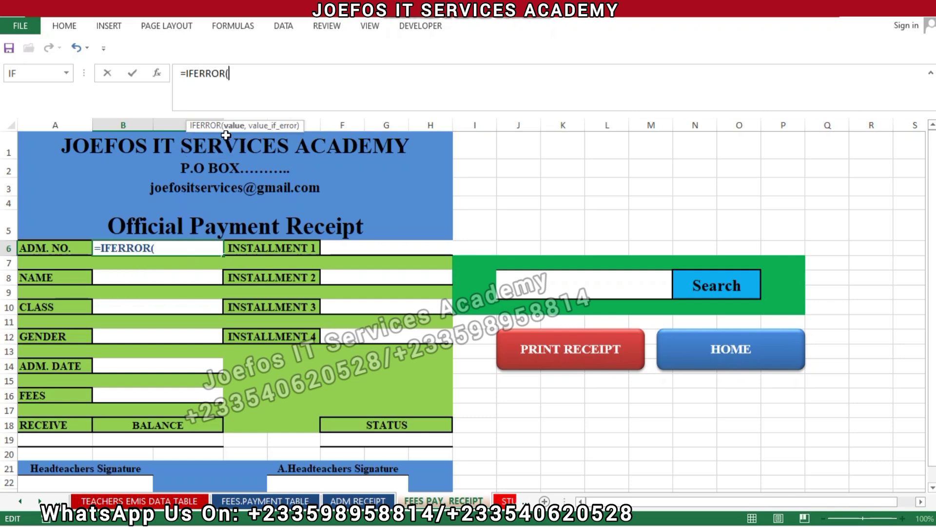
- Nest a VLOOKUP inside the IFERROR formula in B6, with search cell J8 as the lookup value
{"action": "type", "text": "V"}
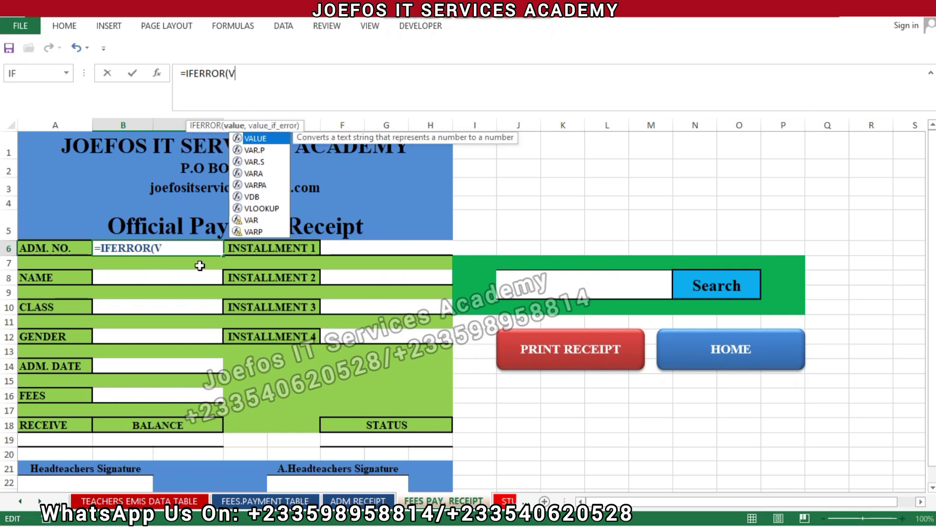
{"action": "double_click", "coordinate": [267, 208]}
{"action": "left_click", "coordinate": [269, 203]}
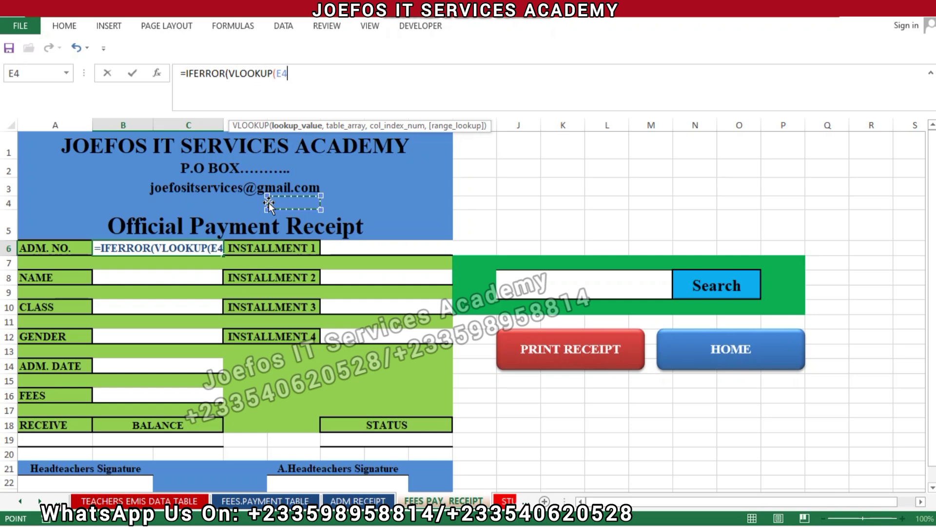
{"action": "left_click", "coordinate": [77, 49]}
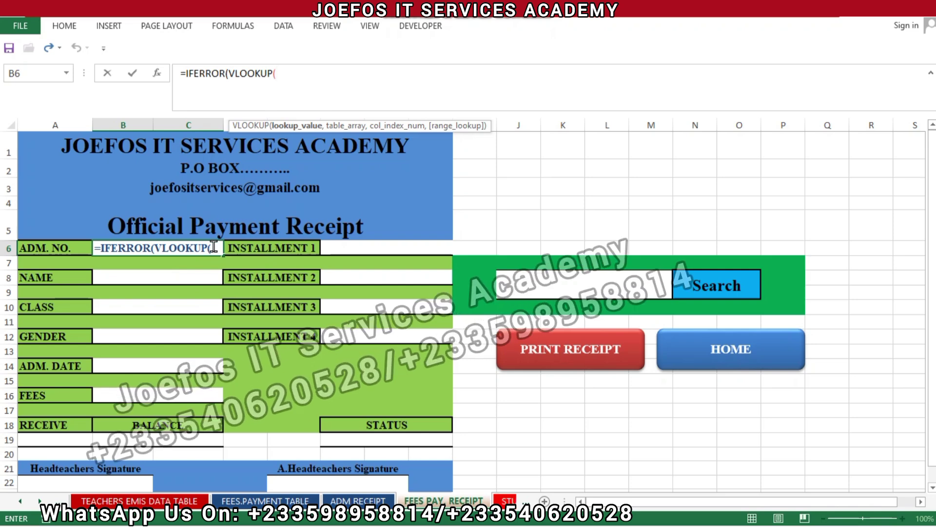
{"action": "left_click", "coordinate": [575, 282]}
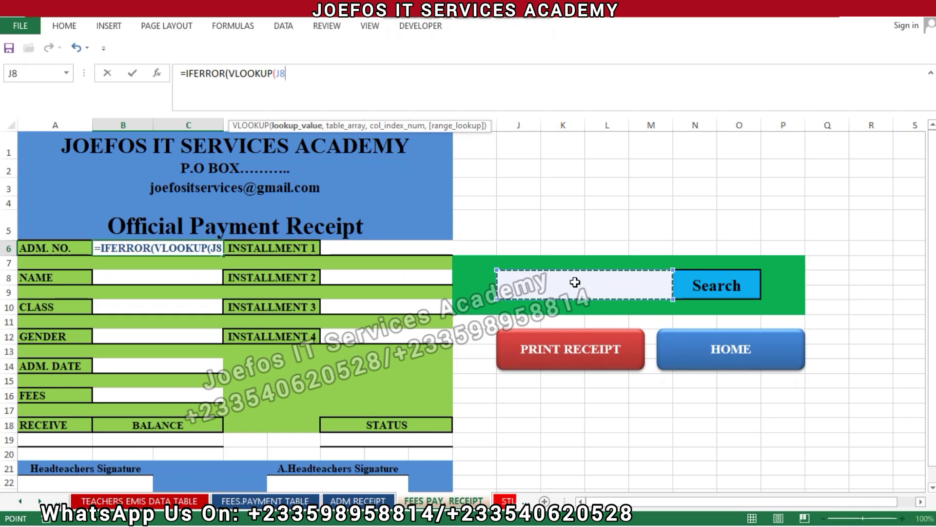
{"action": "type", "text": ","}
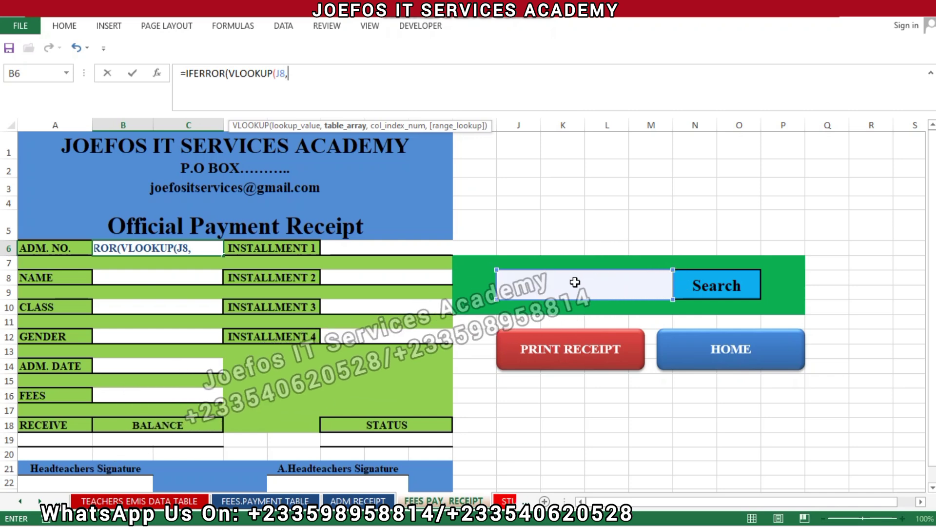
- Complete the B6 formula as =IFERROR(VLOOKUP(J8,FOOD,1,0),""), returning blank text on errors
{"action": "type", "text": "FOOD"}
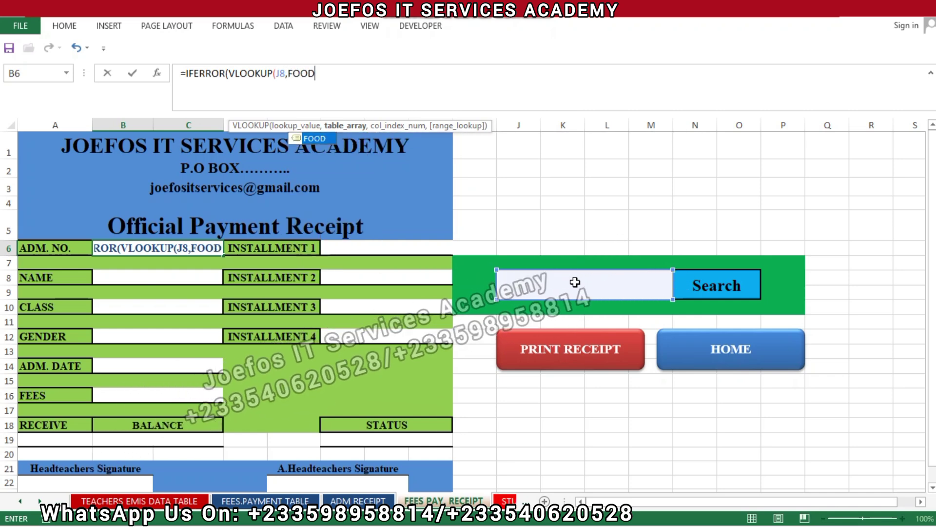
{"action": "type", "text": ","}
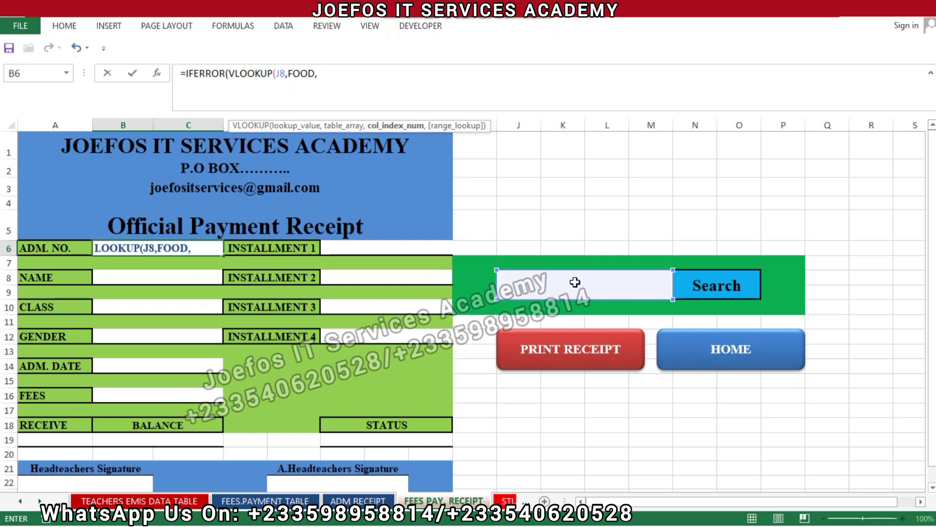
{"action": "type", "text": "1,"}
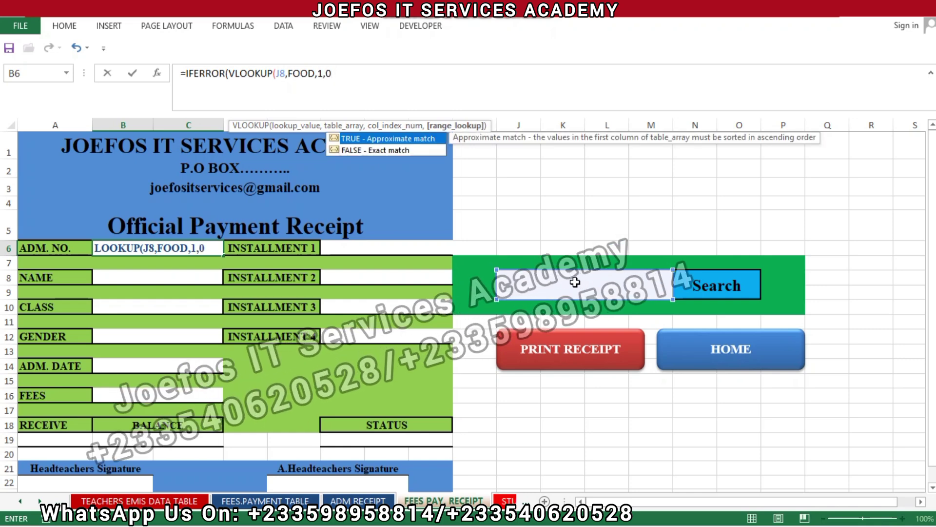
{"action": "type", "text": "0"}
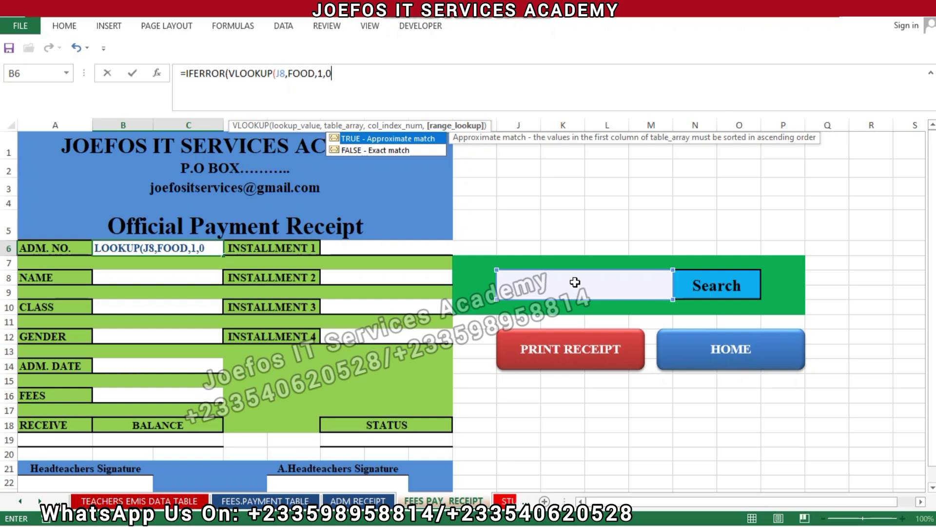
{"action": "type", "text": ")"}
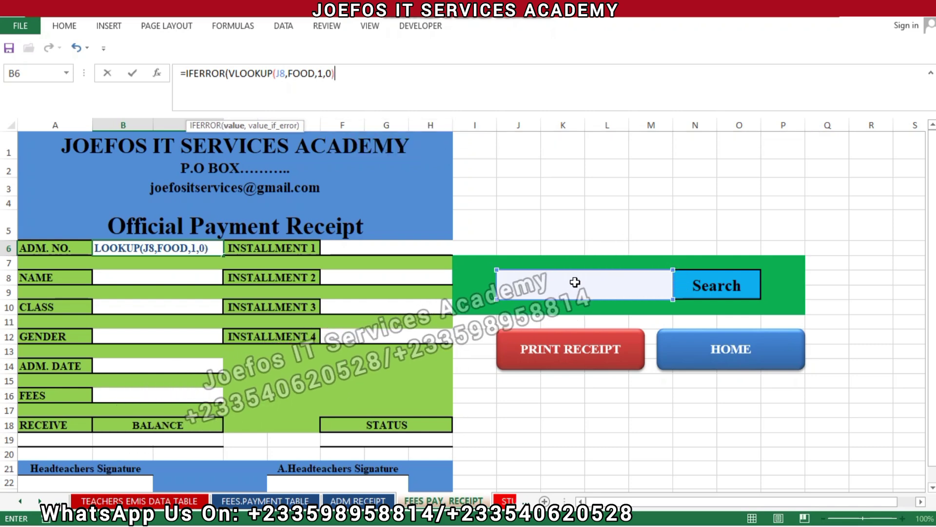
{"action": "type", "text": ",\""}
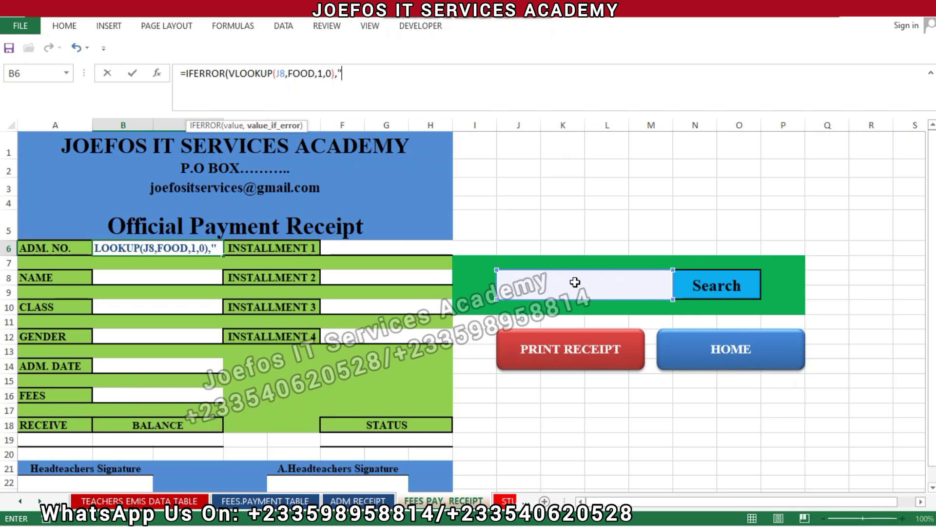
{"action": "type", "text": "\")"}
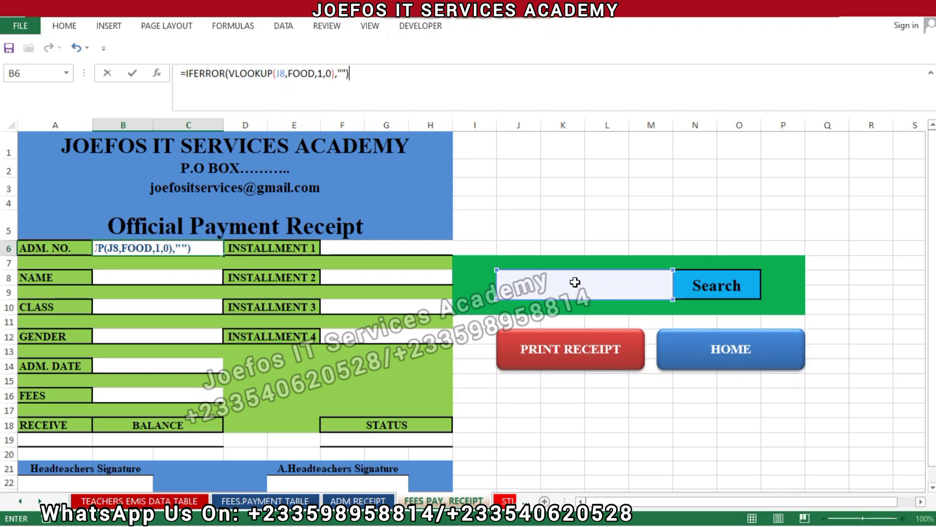
{"action": "key", "text": "Return"}
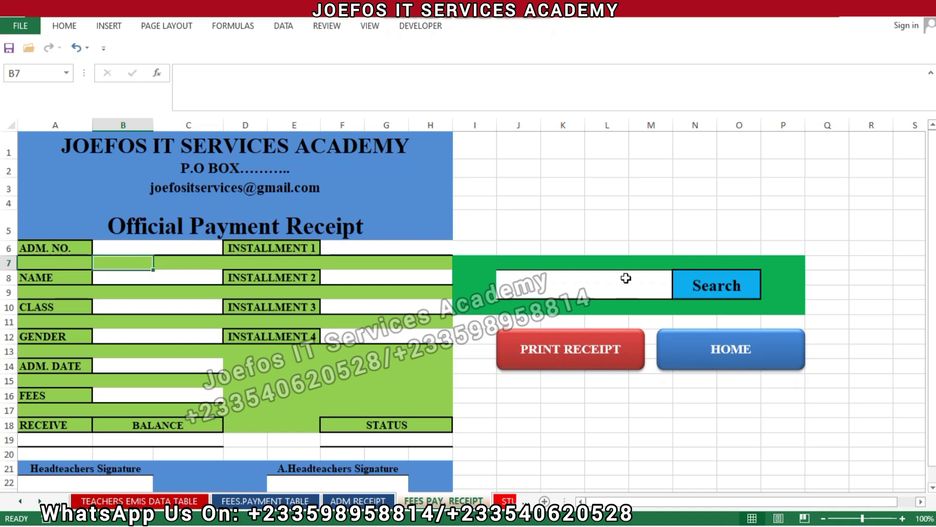
- Enter 1 in the search cell J8 and run the receipt search
{"action": "left_click", "coordinate": [582, 283]}
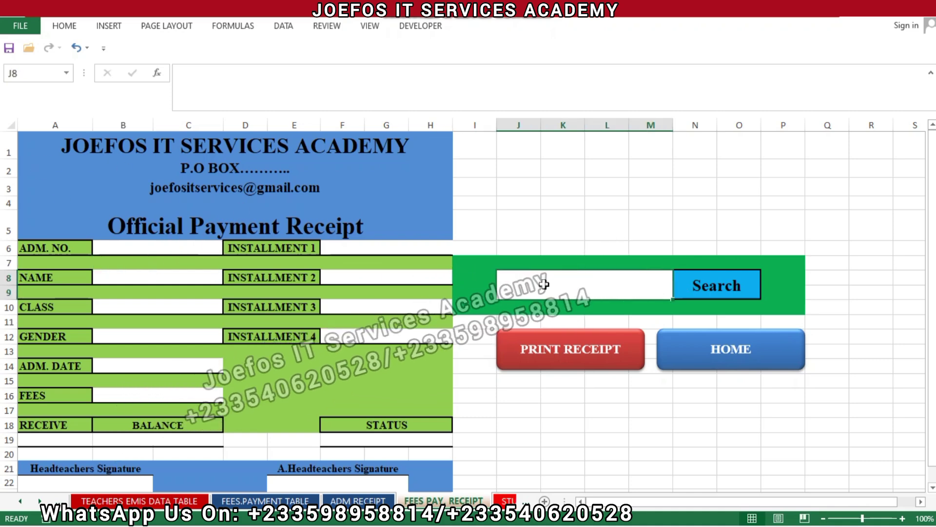
{"action": "type", "text": "1"}
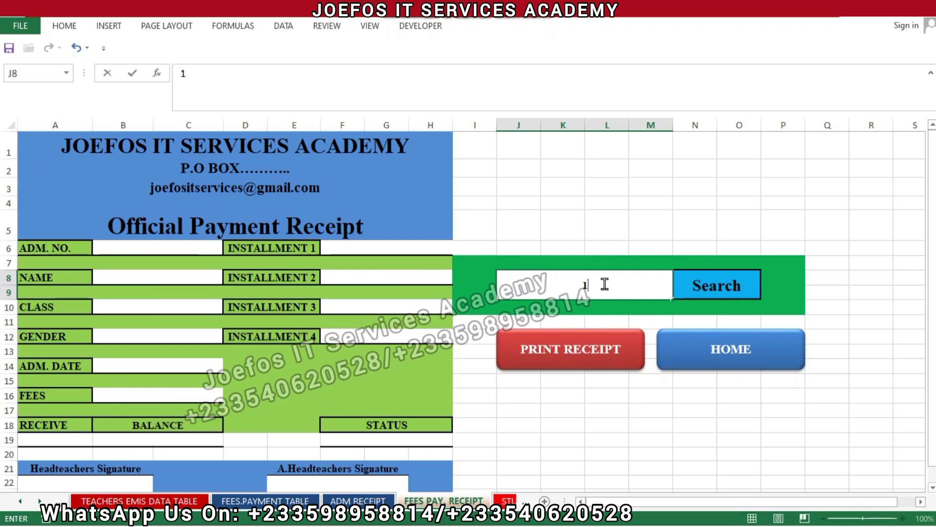
{"action": "left_click", "coordinate": [732, 291]}
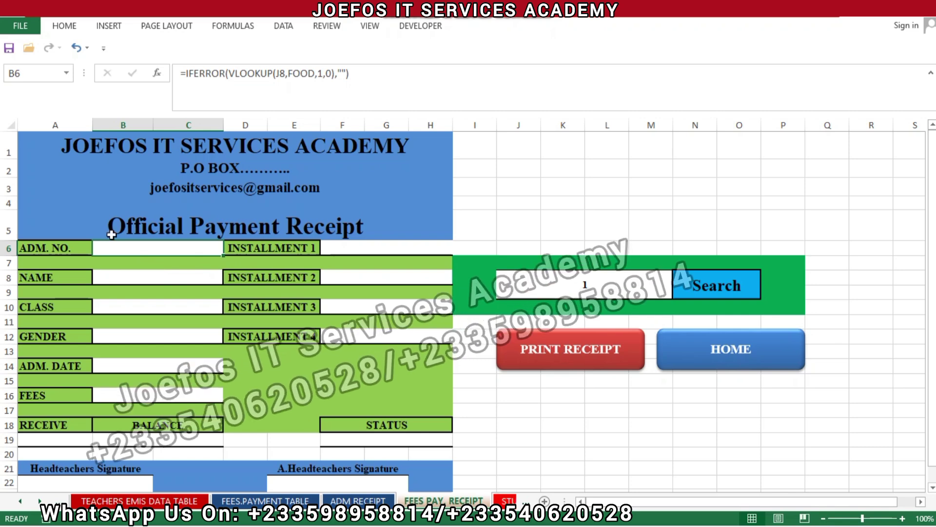
- On the FEES.PAYMENT TABLE sheet, enter 1 as the ADM NO. of the first record in A6
{"action": "left_click", "coordinate": [249, 501]}
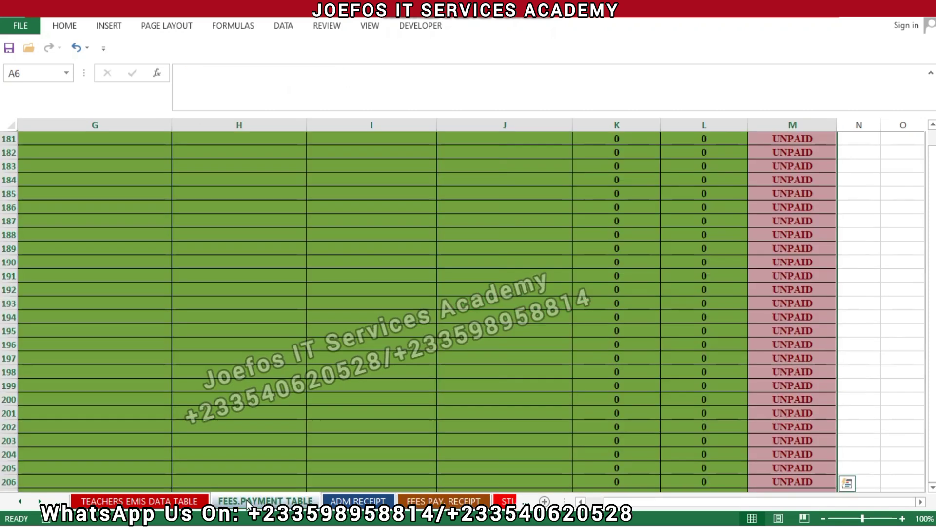
{"action": "left_click", "coordinate": [683, 358]}
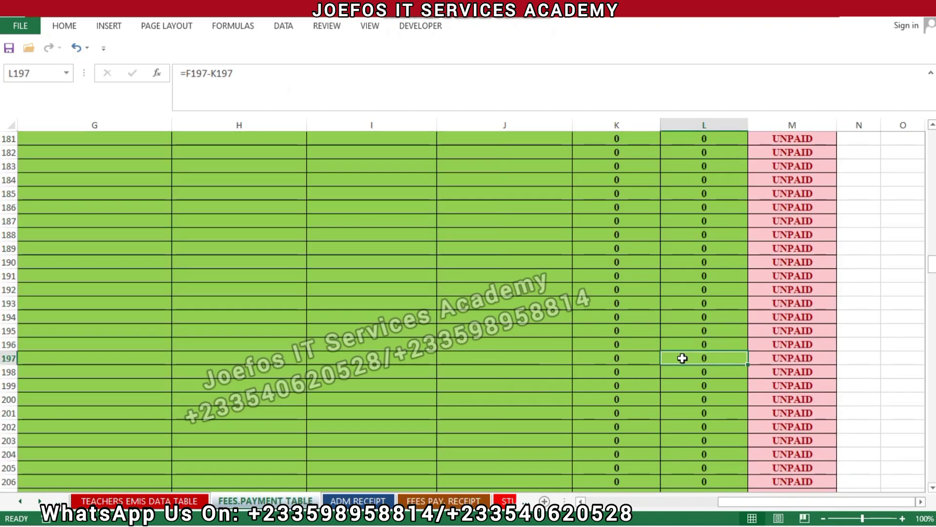
{"action": "left_click_drag", "start_coordinate": [932, 266], "coordinate": [932, 112]}
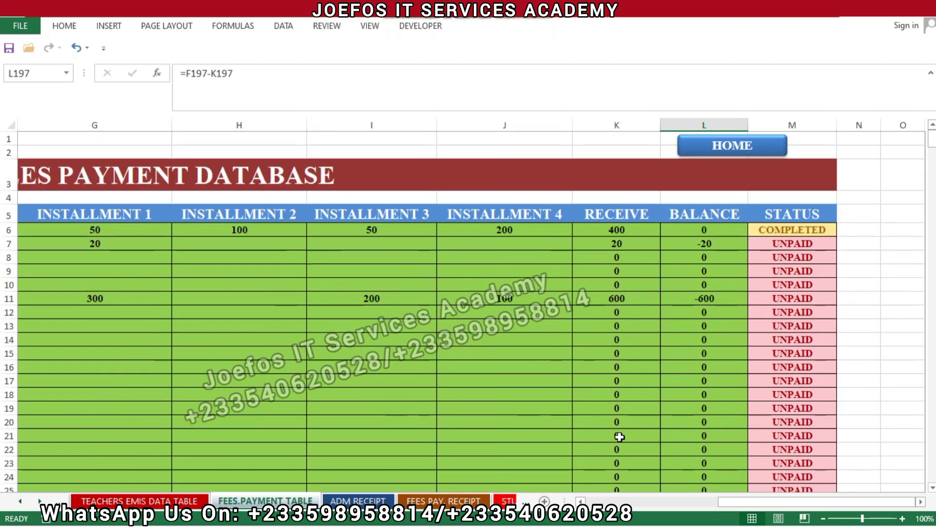
{"action": "left_click_drag", "start_coordinate": [787, 502], "coordinate": [654, 503]}
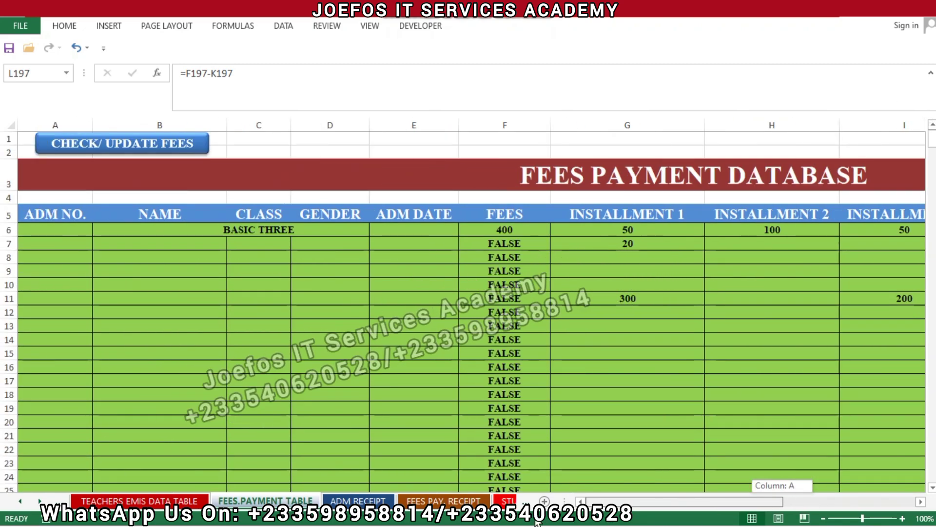
{"action": "left_click", "coordinate": [68, 228]}
{"action": "type", "text": "1"}
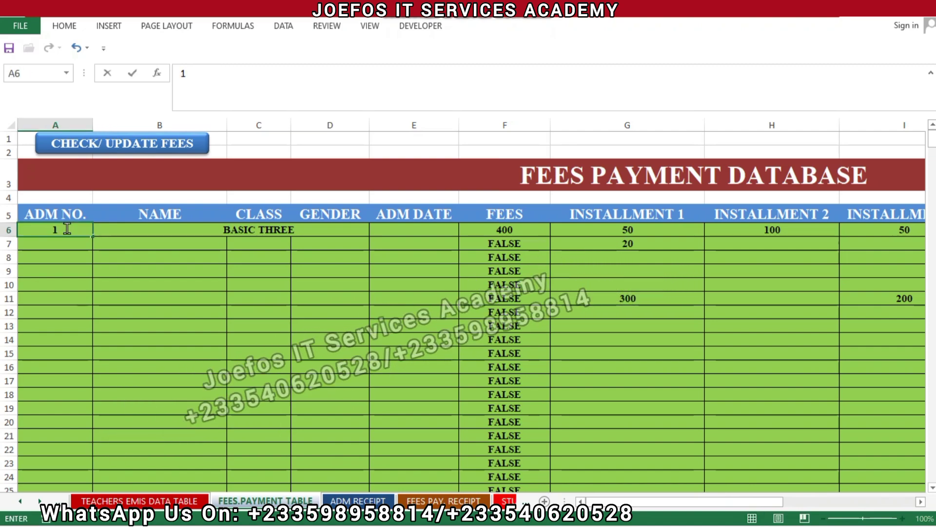
{"action": "key", "text": "Return"}
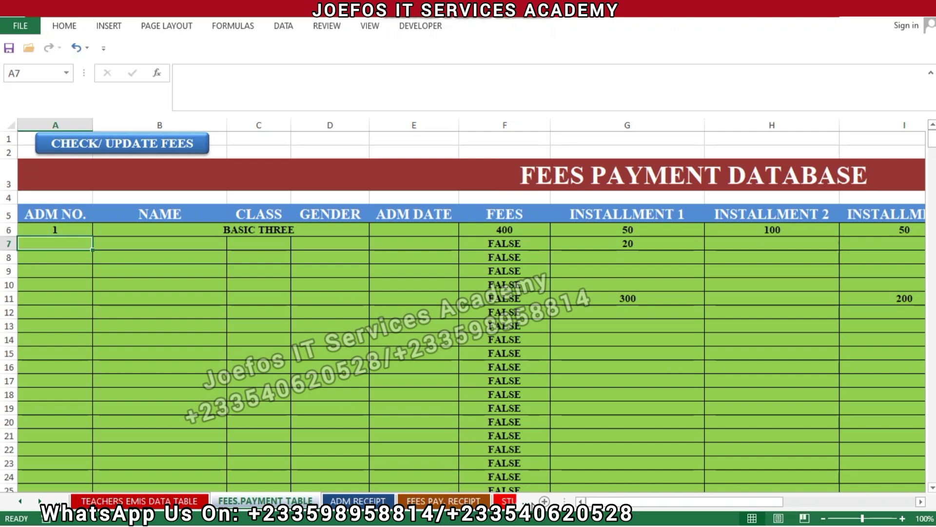
- Return to the FEES PAY. RECEIPT sheet and check the ADM. NO. field for search value 1
{"action": "left_click", "coordinate": [508, 501]}
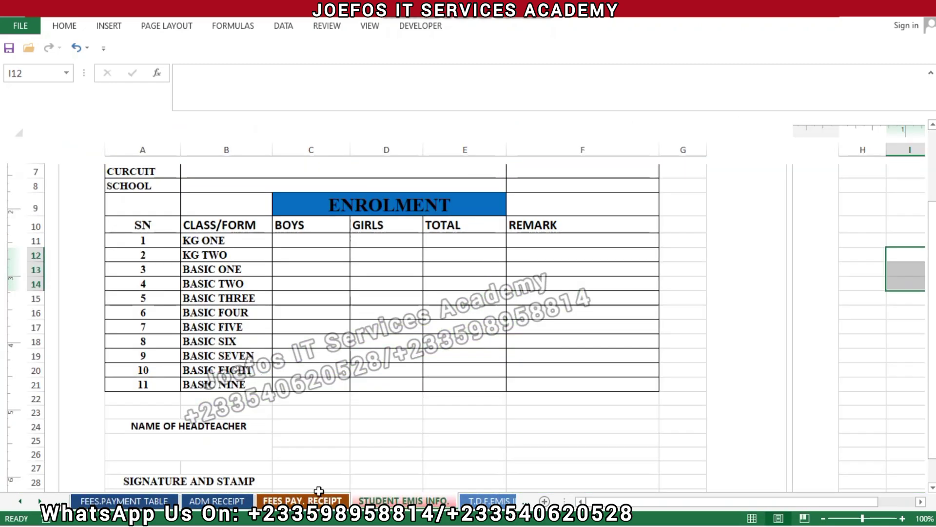
{"action": "left_click", "coordinate": [321, 501]}
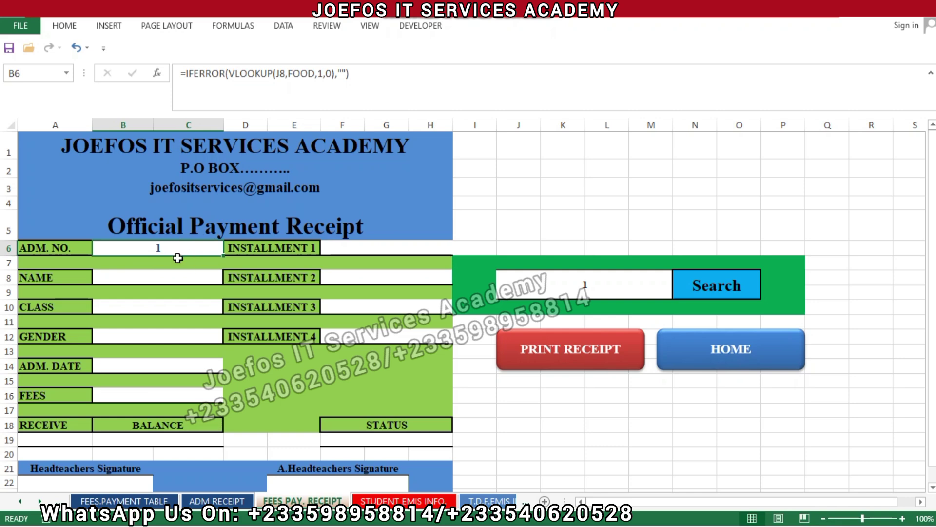
{"action": "left_click", "coordinate": [356, 247]}
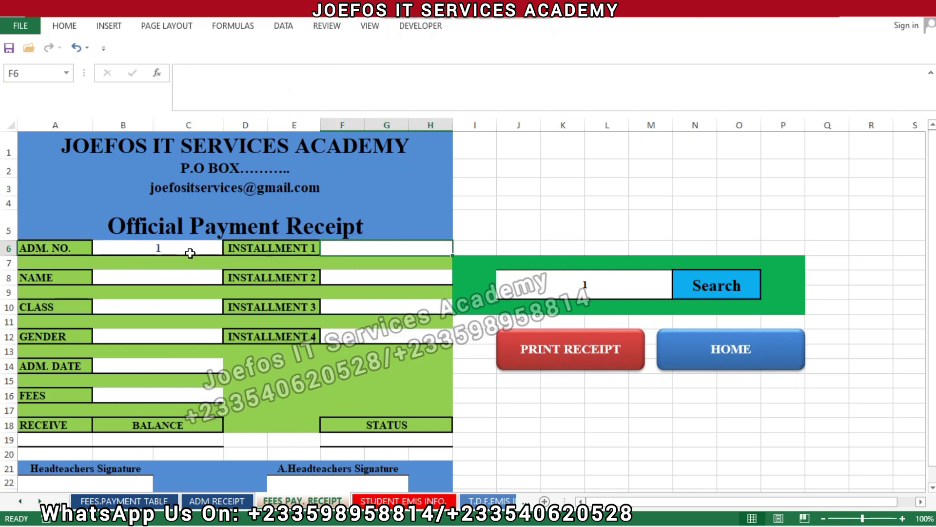
- Fill the ADM NO. column of the FEES.PAYMENT TABLE sheet from A6 down to A23 as a series starting at 1
{"action": "left_click", "coordinate": [124, 501]}
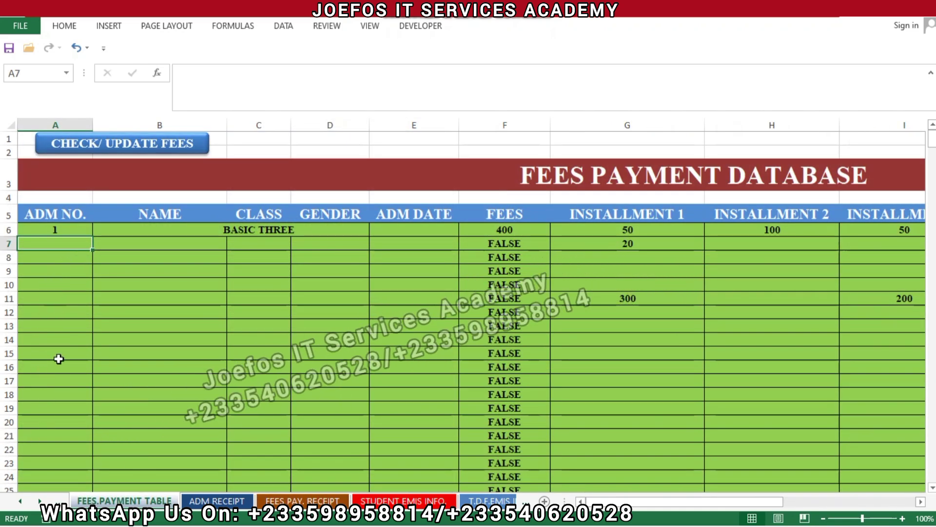
{"action": "left_click", "coordinate": [68, 229]}
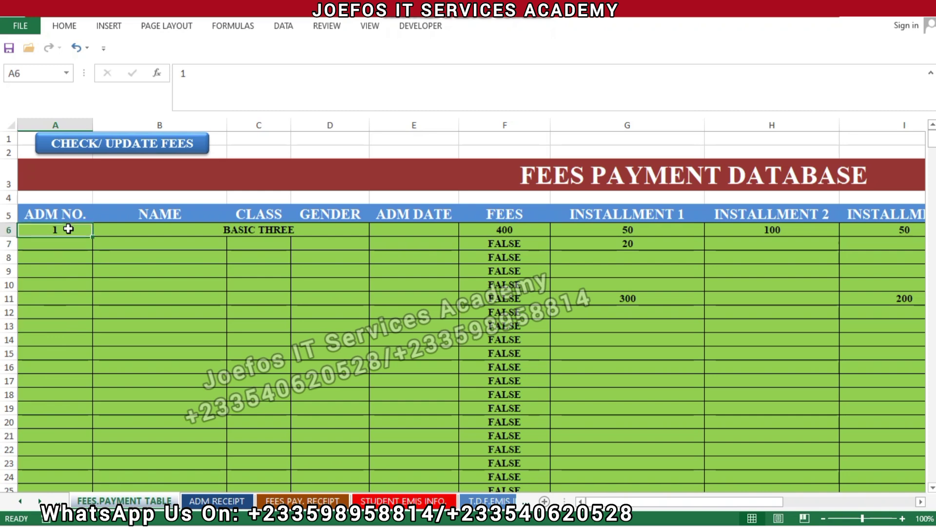
{"action": "left_click_drag", "start_coordinate": [92, 237], "coordinate": [96, 468]}
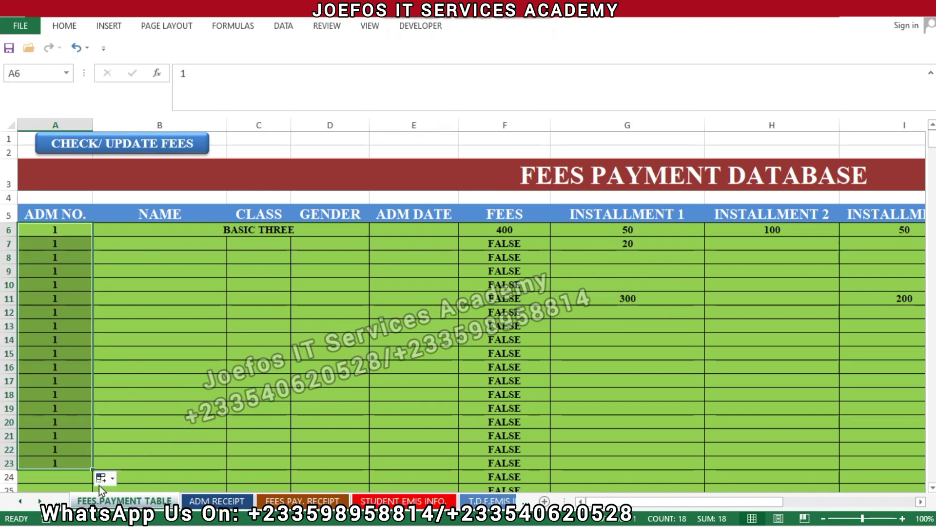
{"action": "left_click", "coordinate": [109, 478]}
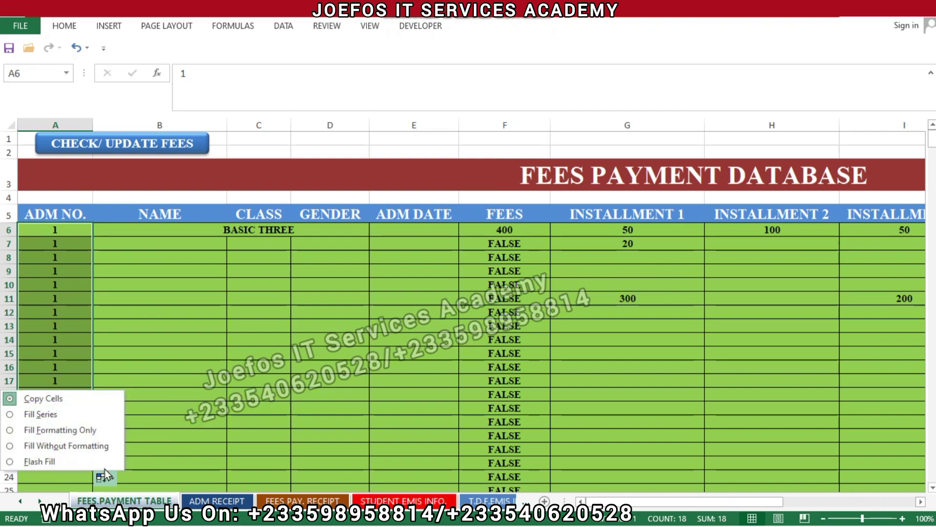
{"action": "left_click", "coordinate": [57, 417]}
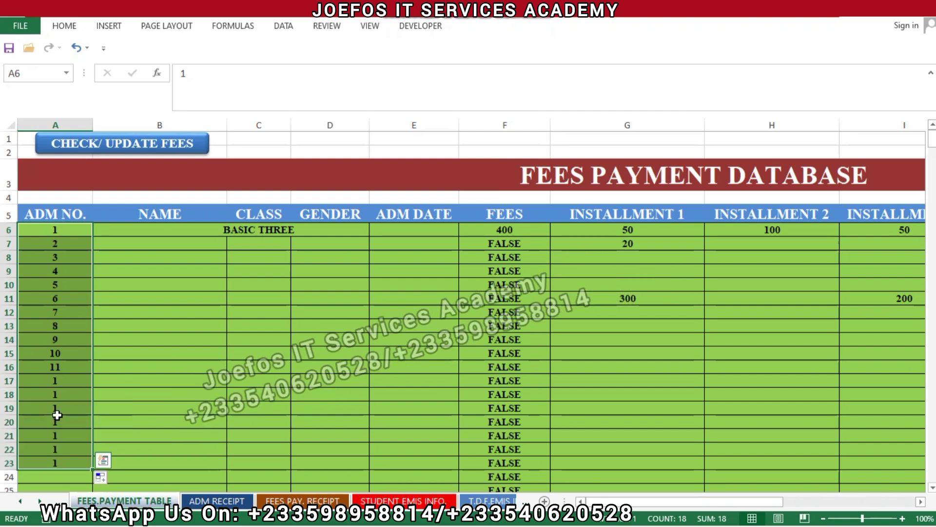
{"action": "left_click", "coordinate": [175, 380]}
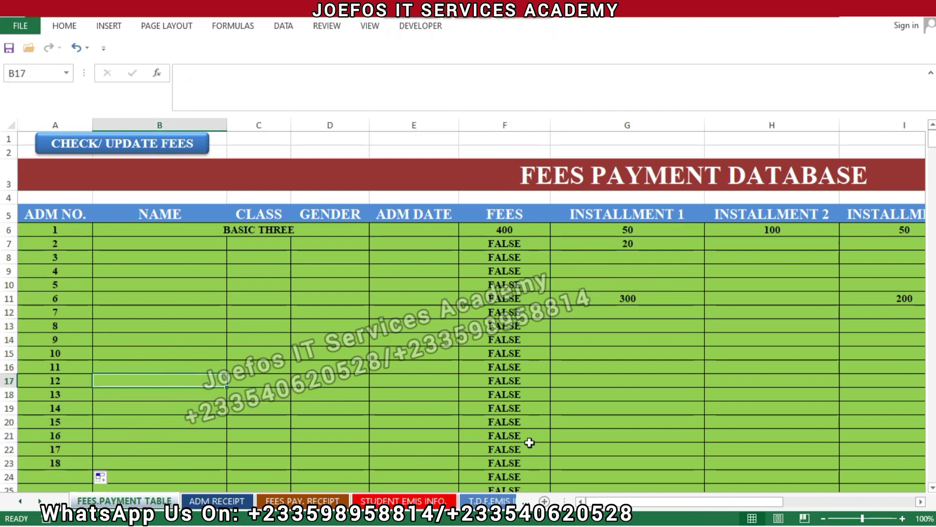
- Save the workbook, accepting the personal information notice, and select the ADM. NO. cell B6 on the FEES PAY. RECEIPT sheet
{"action": "key", "text": "ctrl+s"}
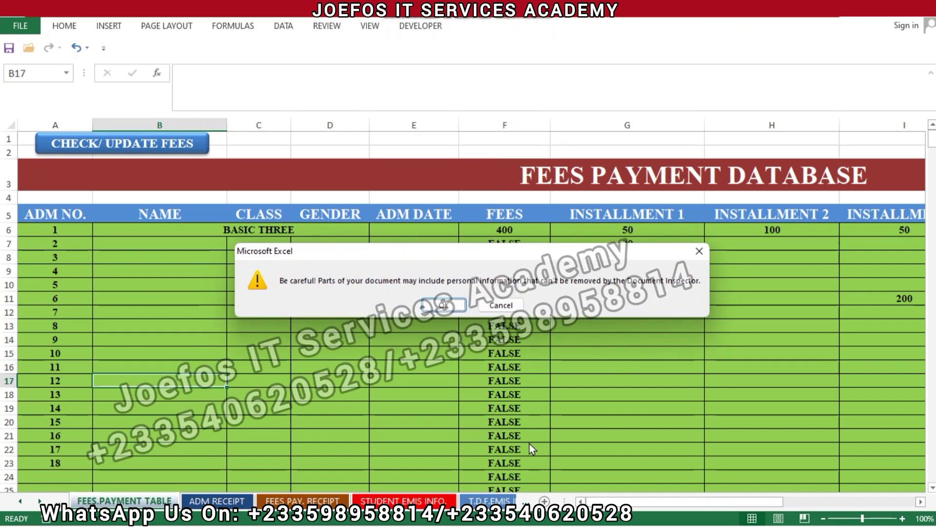
{"action": "left_click", "coordinate": [456, 304]}
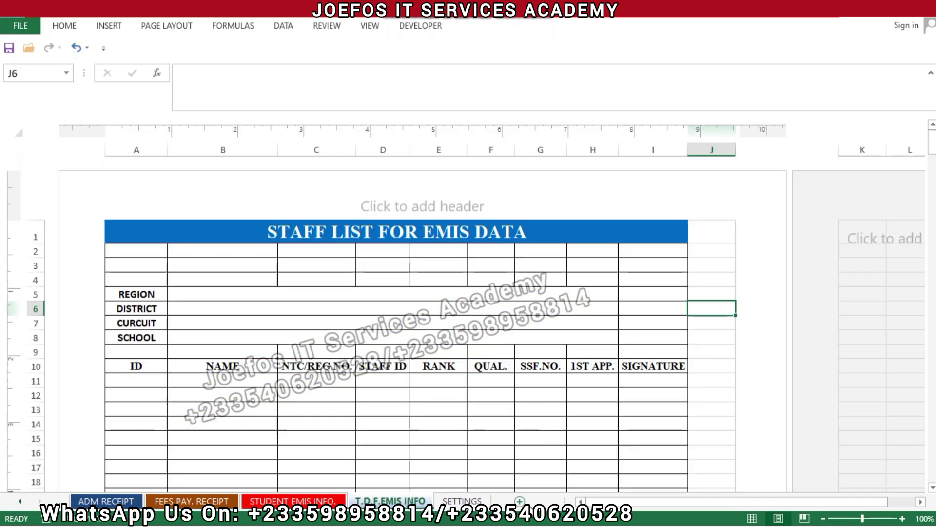
{"action": "left_click", "coordinate": [180, 503]}
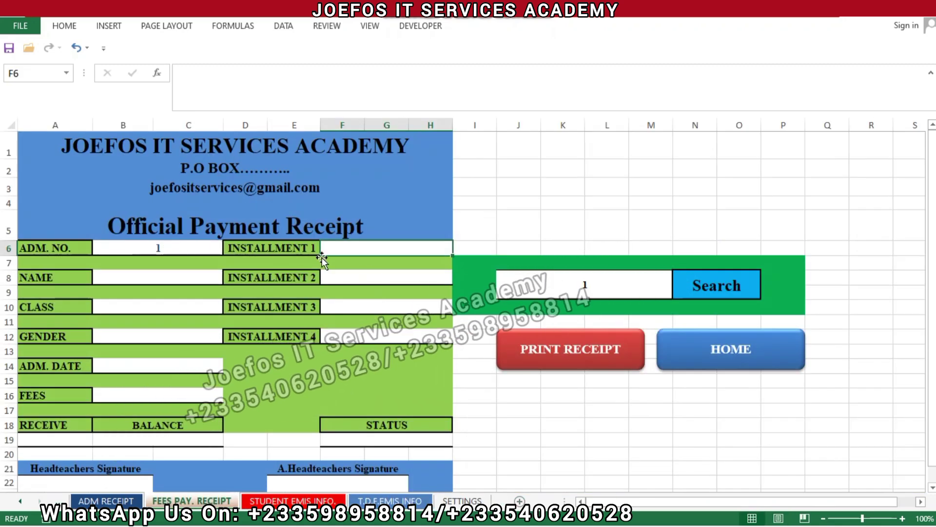
{"action": "left_click", "coordinate": [194, 248]}
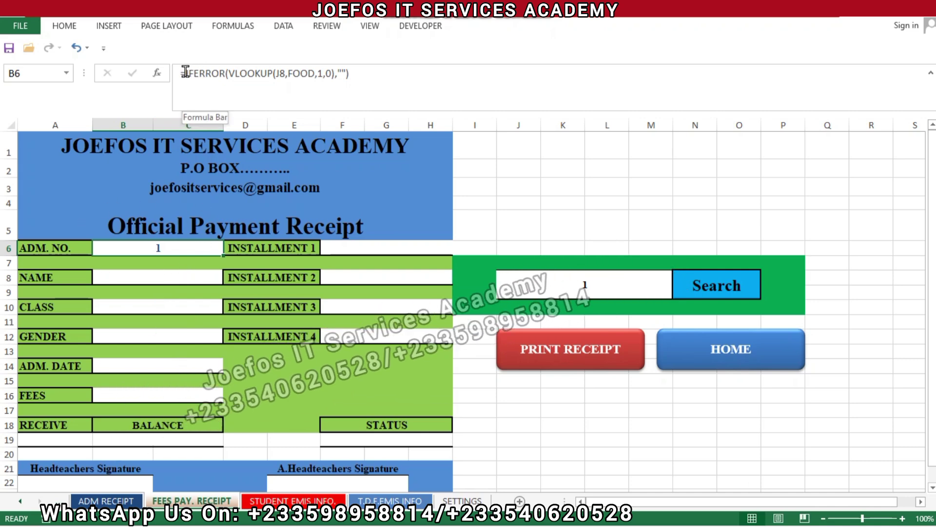
- Copy the IFERROR/VLOOKUP formula text, without its equals sign, from the ADM. NO. cell B6
{"action": "left_click_drag", "start_coordinate": [185, 72], "coordinate": [357, 76]}
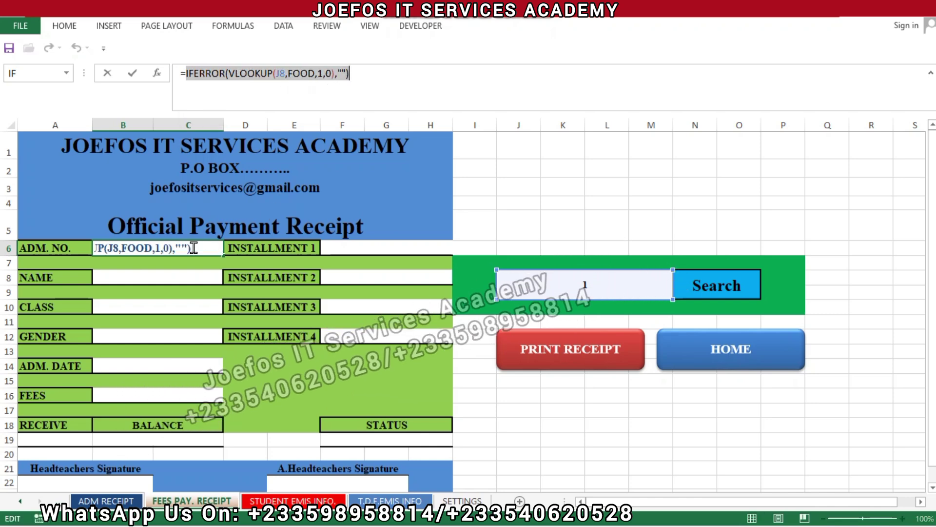
{"action": "left_click", "coordinate": [140, 275]}
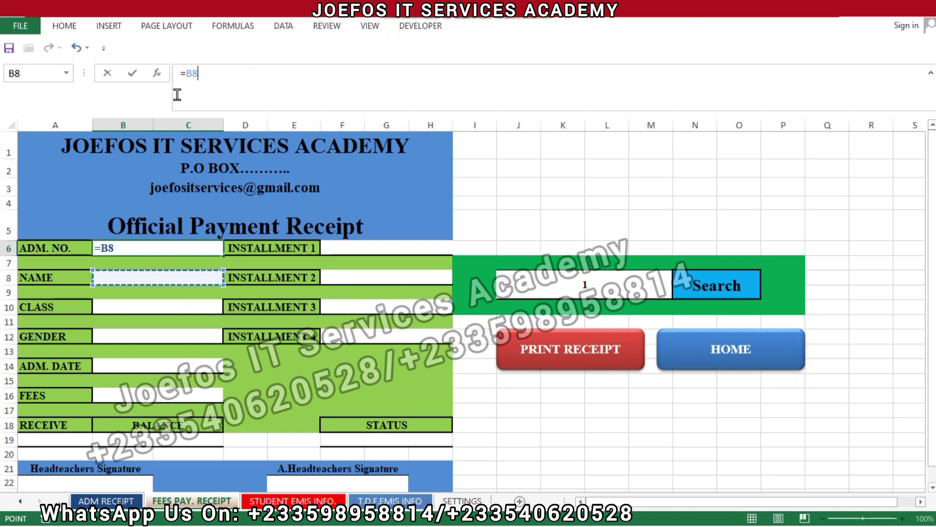
{"action": "key", "text": "Escape"}
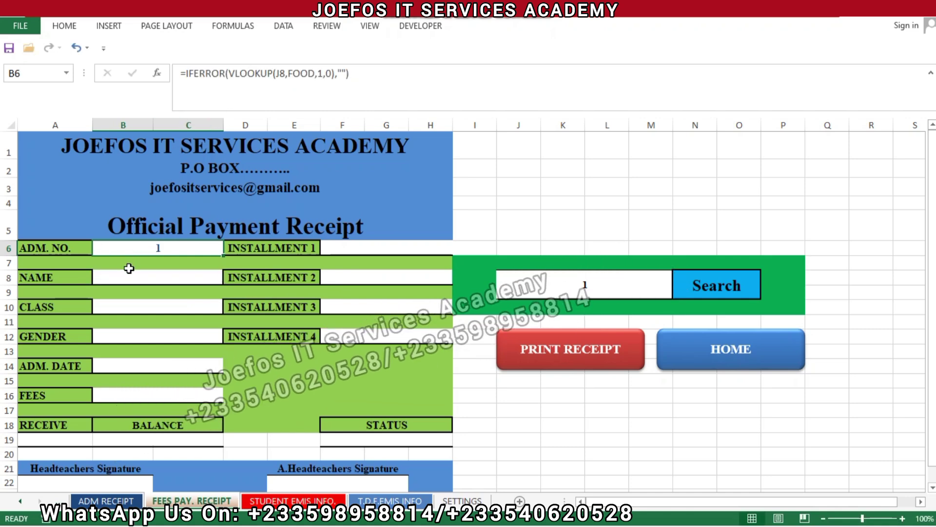
- Enter =IFERROR(VLOOKUP(J8,FOOD,2,0),"") in the NAME cell B8, reusing the copied formula with column index 2
{"action": "left_click", "coordinate": [125, 274]}
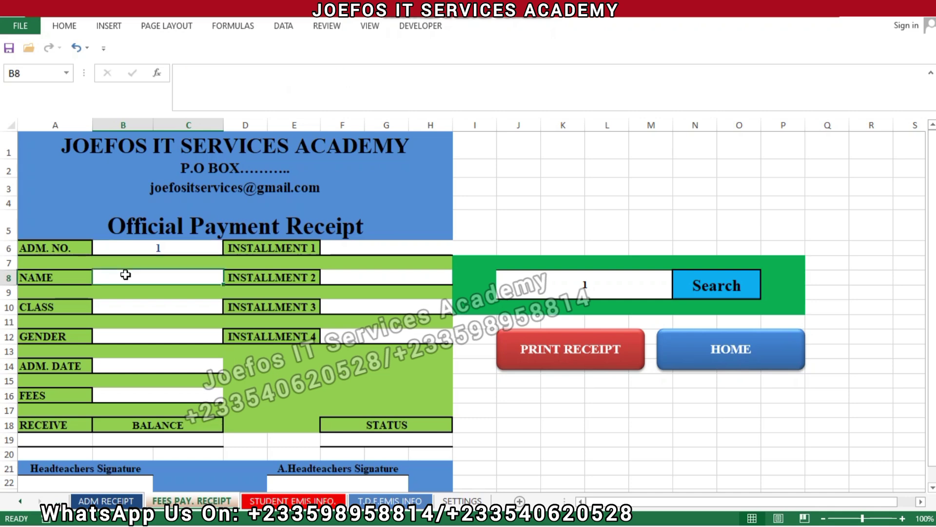
{"action": "type", "text": "="}
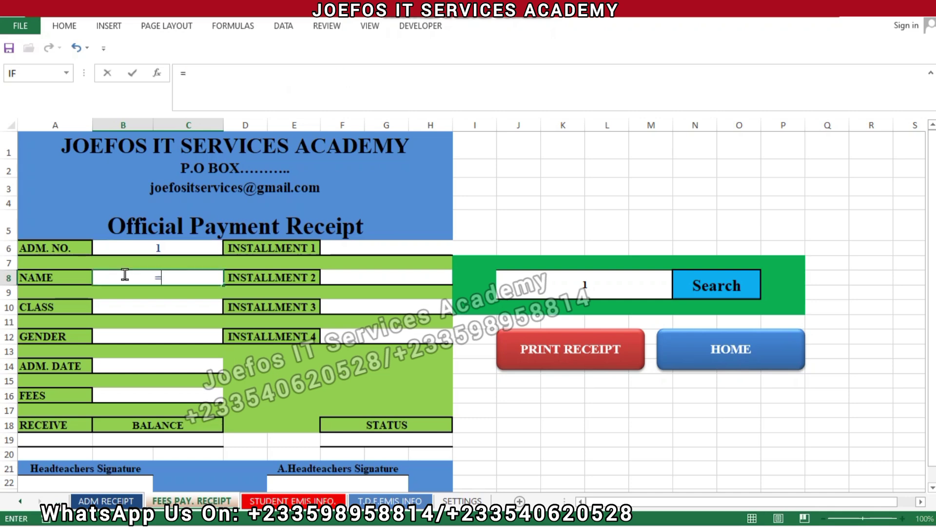
{"action": "key", "text": "ctrl+v"}
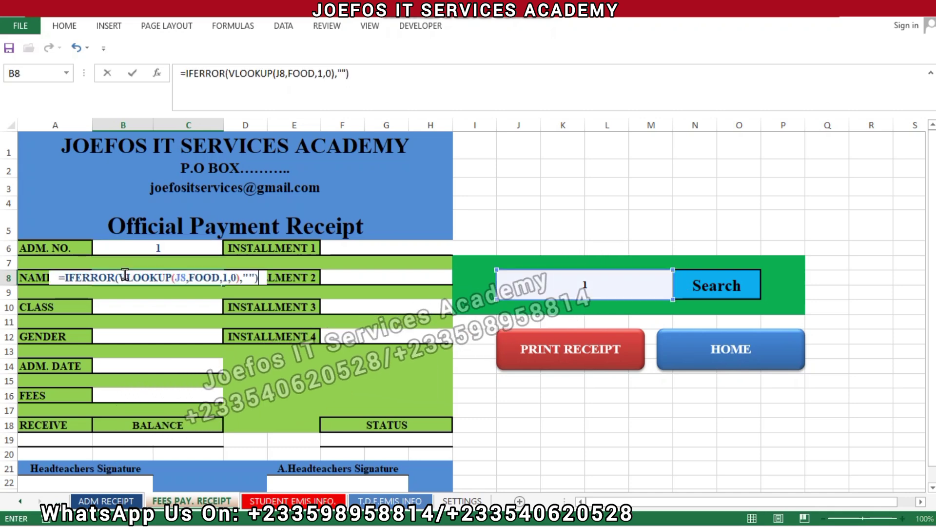
{"action": "left_click", "coordinate": [226, 278]}
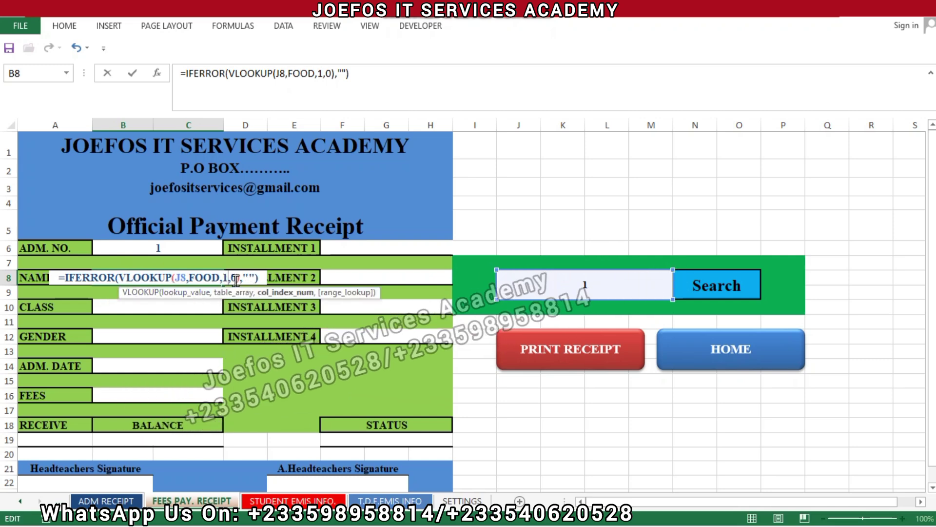
{"action": "key", "text": "BackSpace"}
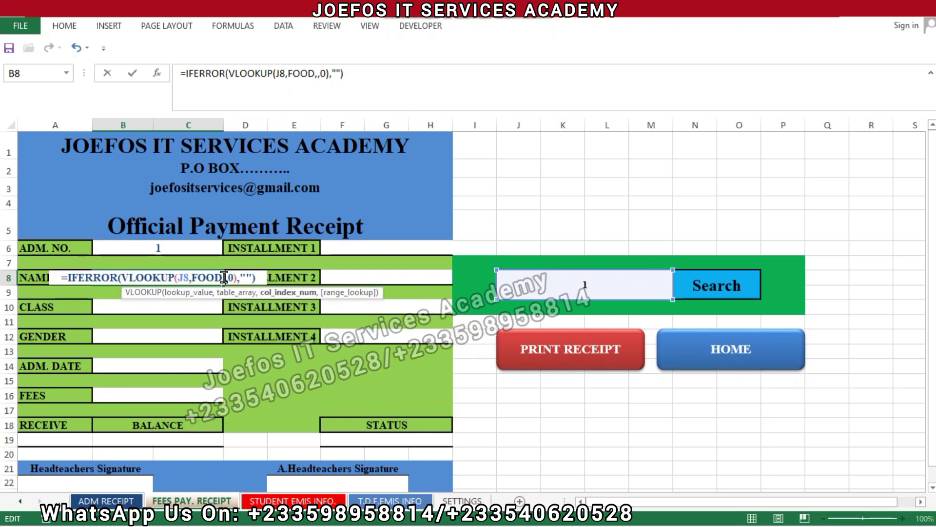
{"action": "type", "text": "2"}
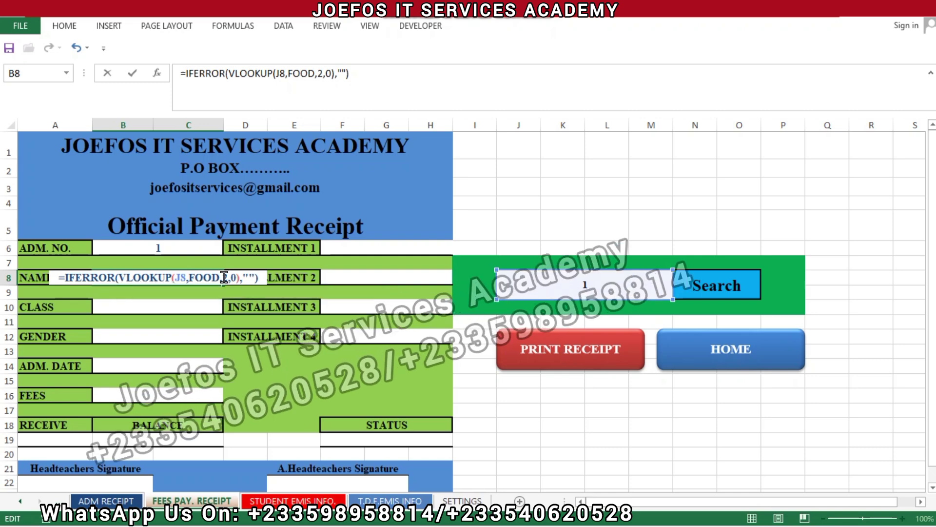
{"action": "key", "text": "Return"}
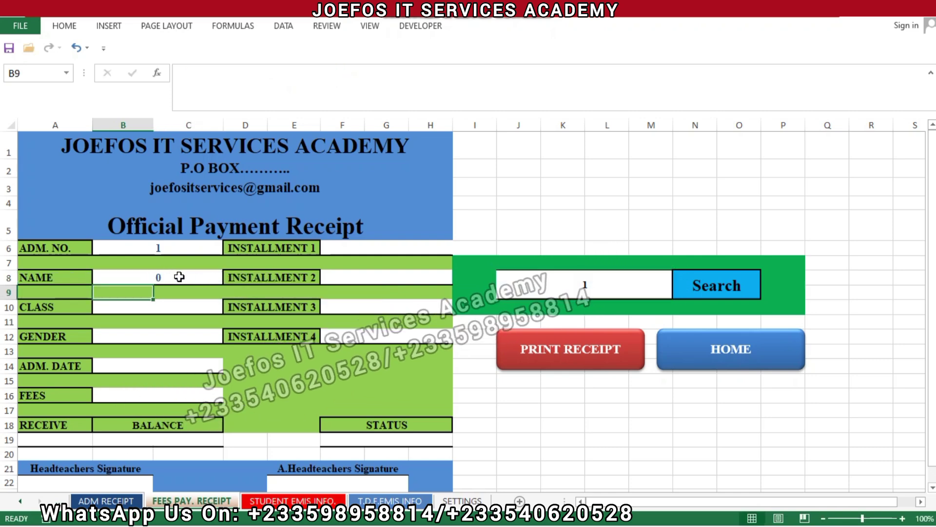
- Enter the copied lookup formula in the CLASS cell B10 with column index 3
{"action": "left_click", "coordinate": [158, 307]}
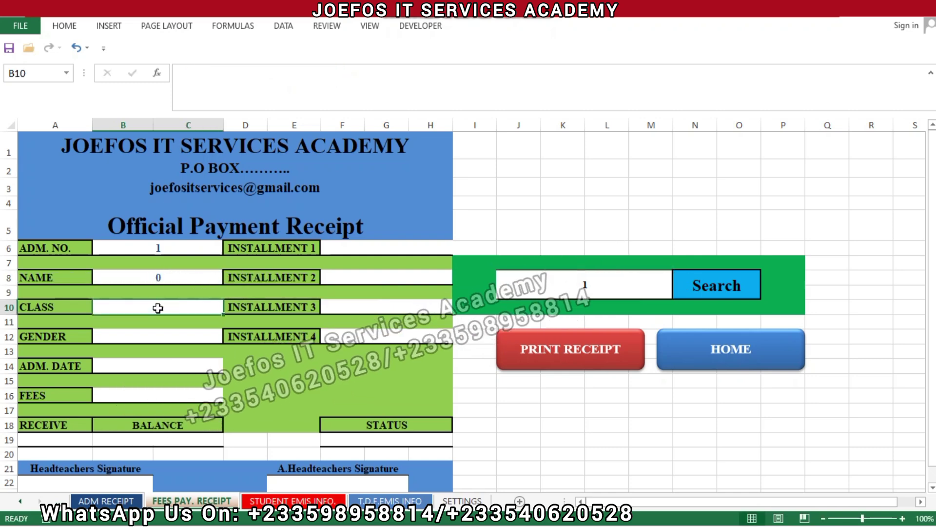
{"action": "type", "text": "="}
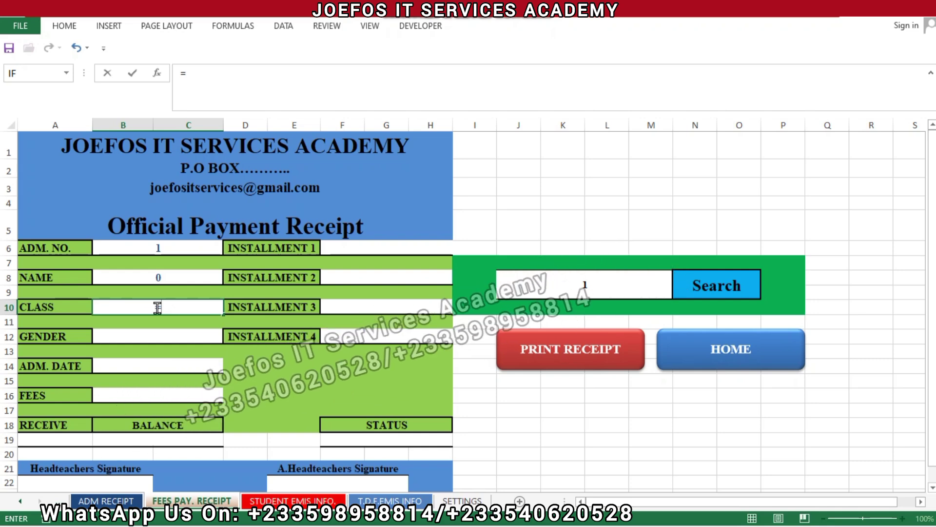
{"action": "key", "text": "ctrl+v"}
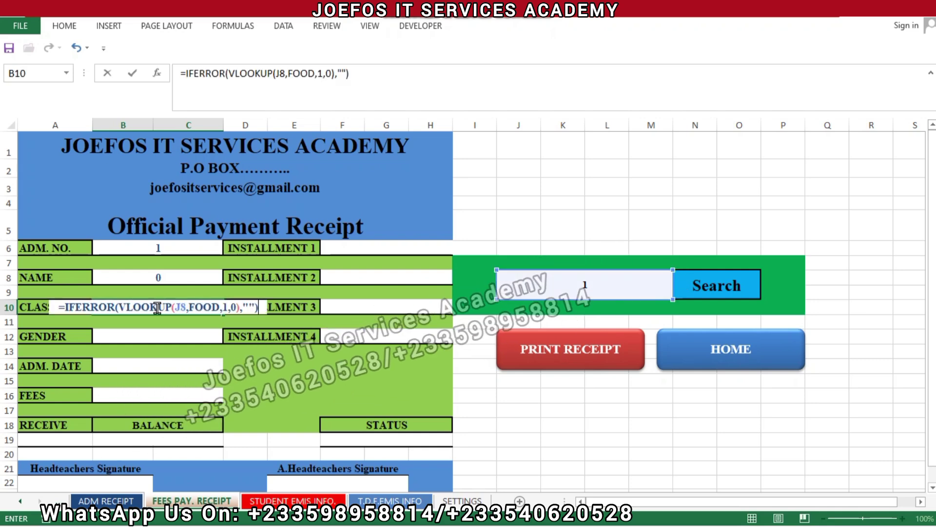
{"action": "left_click", "coordinate": [226, 308]}
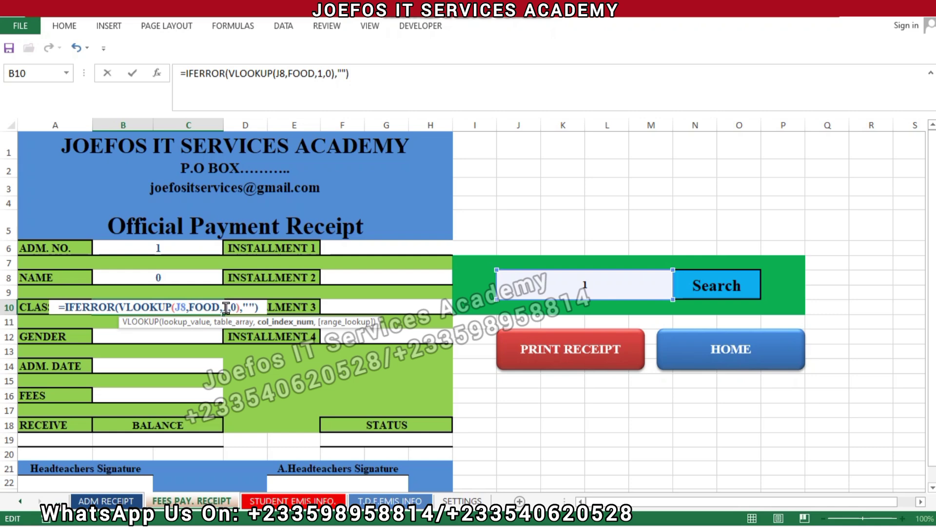
{"action": "key", "text": "BackSpace"}
{"action": "type", "text": "3"}
{"action": "key", "text": "Return"}
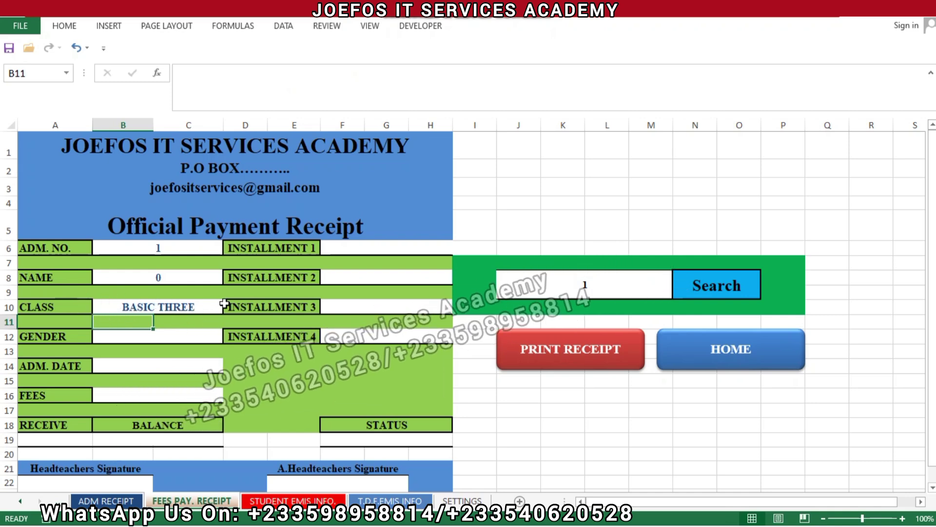
- Enter =IFERROR(VLOOKUP(J8,FOOD,4,0),"") in the GENDER cell B12, based on the copied formula
{"action": "left_click", "coordinate": [157, 337]}
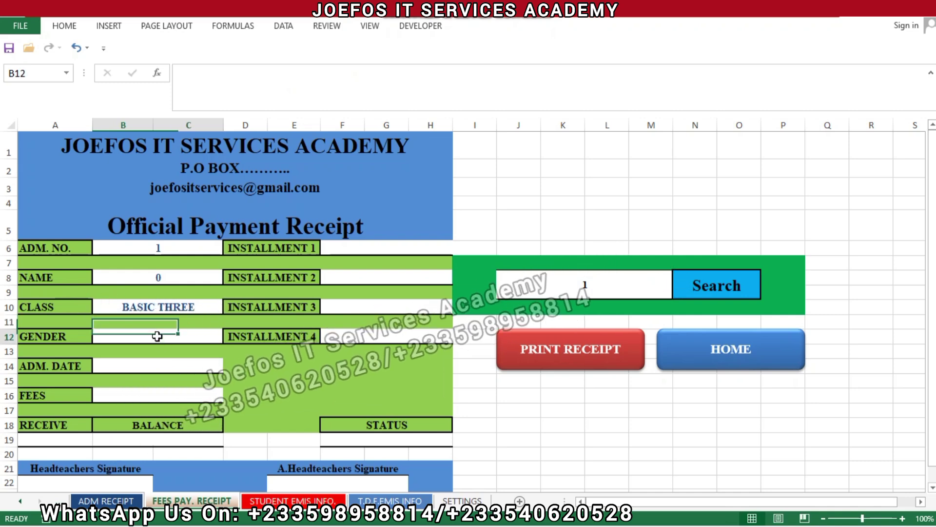
{"action": "type", "text": "="}
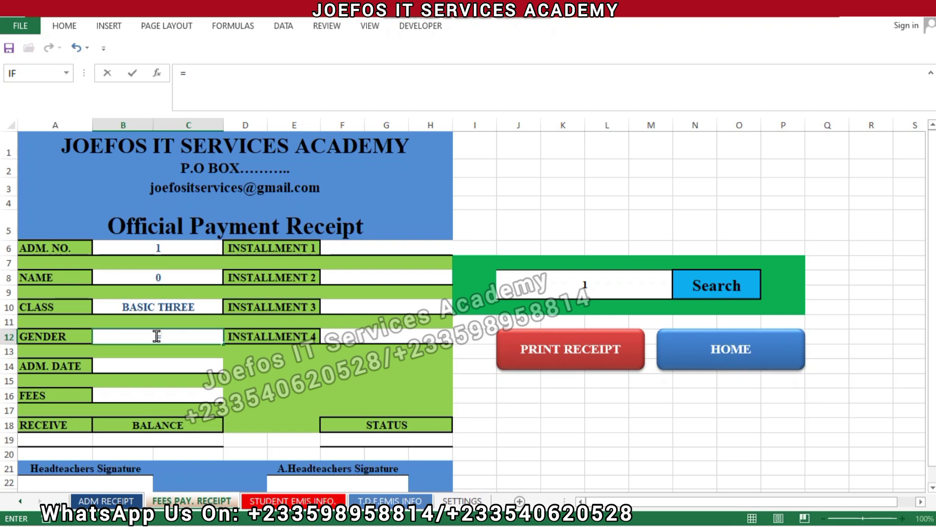
{"action": "key", "text": "ctrl+v"}
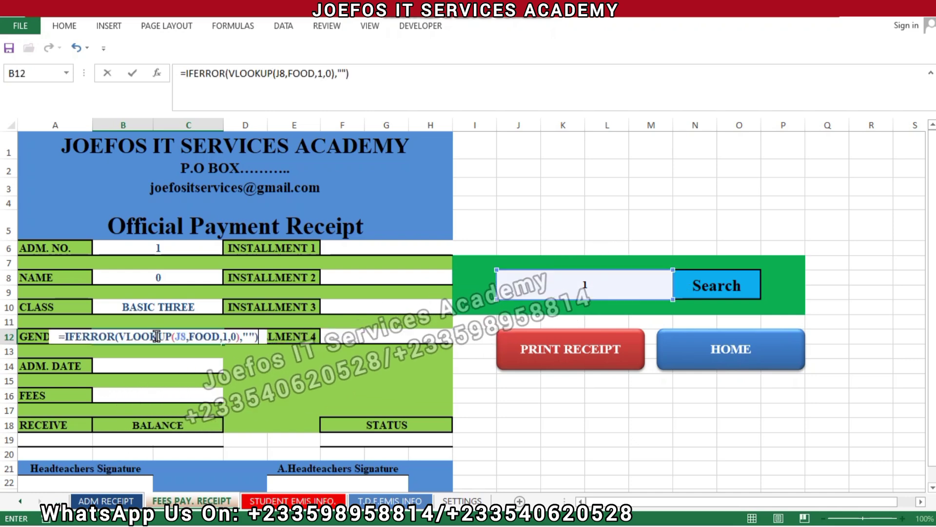
{"action": "left_click", "coordinate": [228, 335]}
{"action": "key", "text": "BackSpace"}
{"action": "type", "text": "4"}
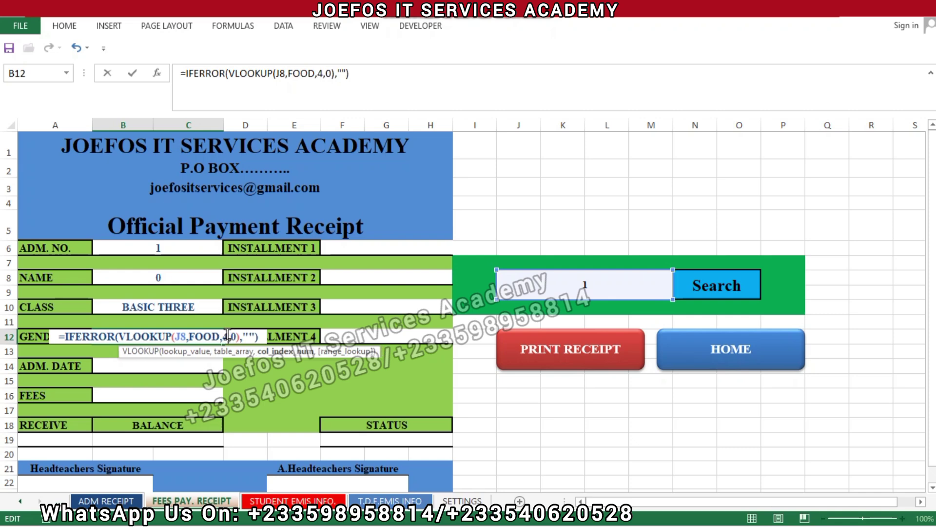
{"action": "key", "text": "Return"}
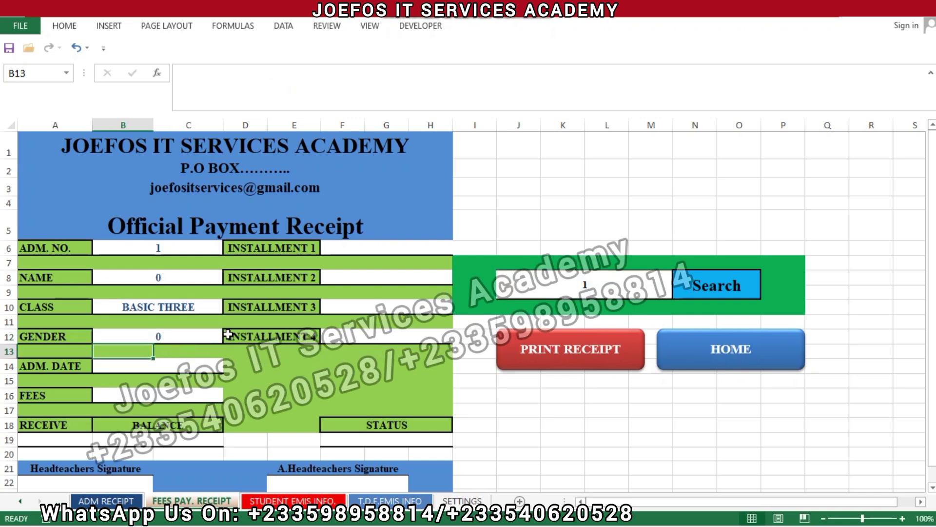
- Enter the copied lookup formula in the ADM. DATE cell B14 with column index 5
{"action": "left_click", "coordinate": [140, 367]}
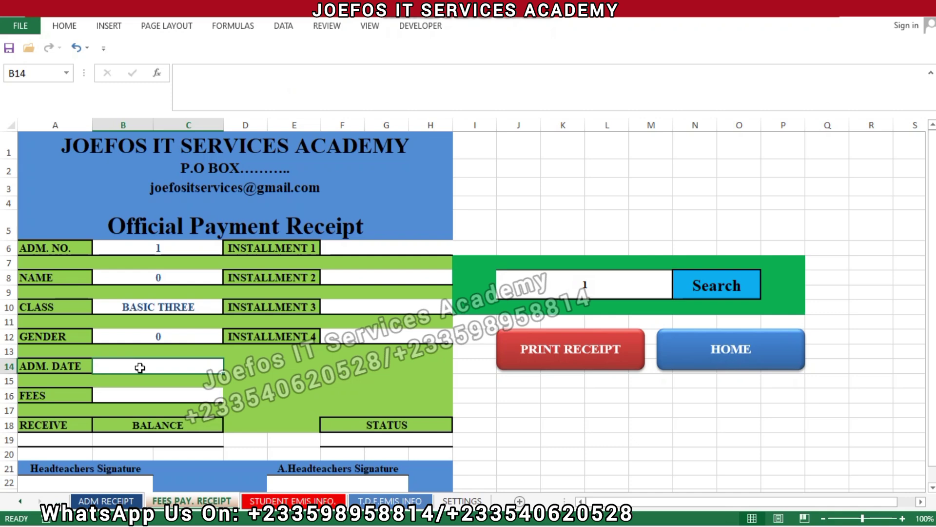
{"action": "type", "text": "=IFERROR(VLOOKUP(J8,FOOD,1,0),\""}
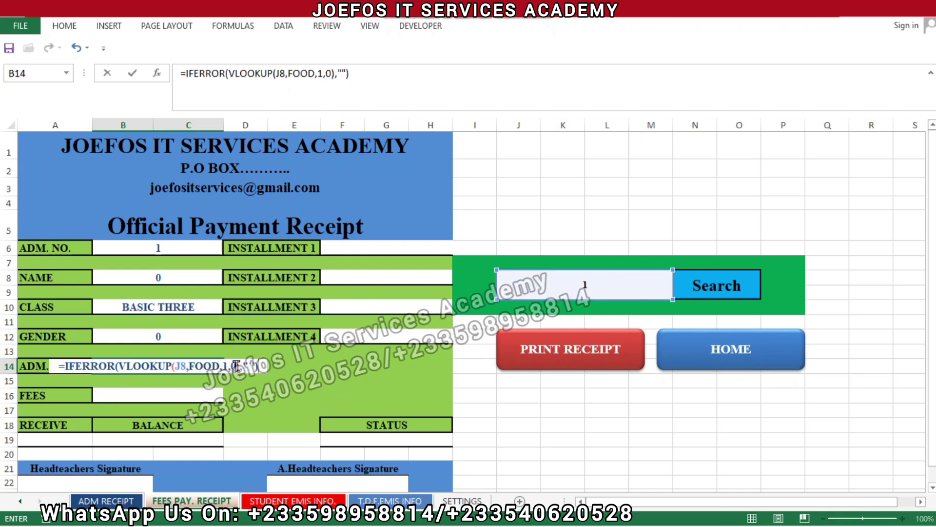
{"action": "left_click", "coordinate": [226, 366]}
{"action": "key", "text": "BackSpace"}
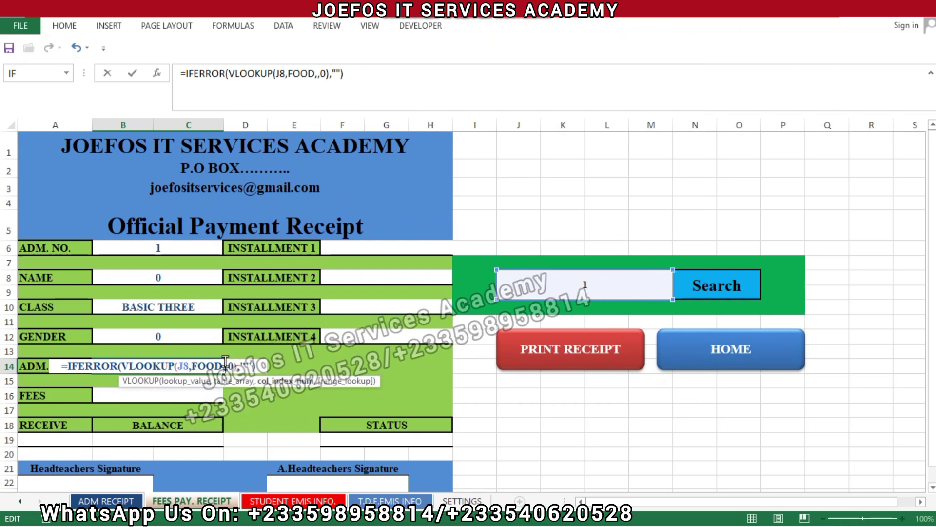
{"action": "type", "text": "5"}
{"action": "key", "text": "Return"}
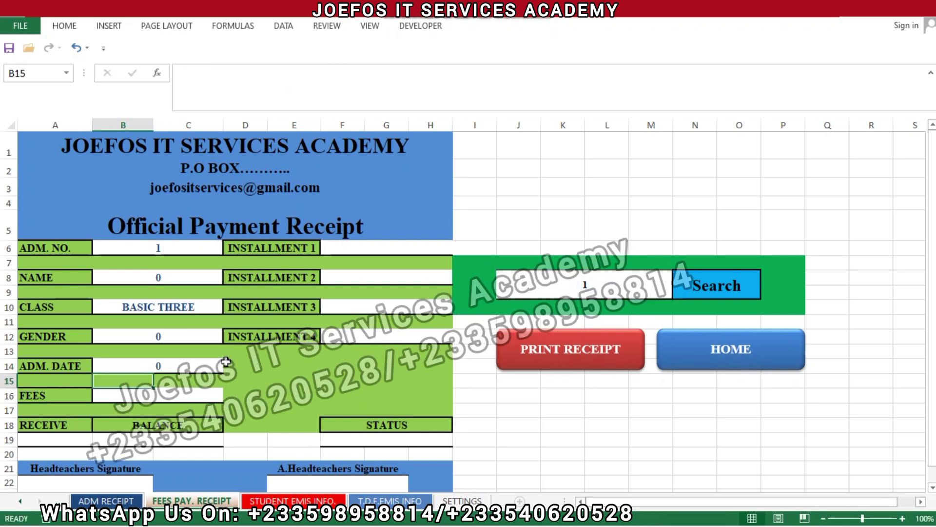
- Enter =IFERROR(VLOOKUP(J8,FOOD,6,0),"") in the FEES cell B16, based on the copied formula
{"action": "left_click", "coordinate": [183, 398]}
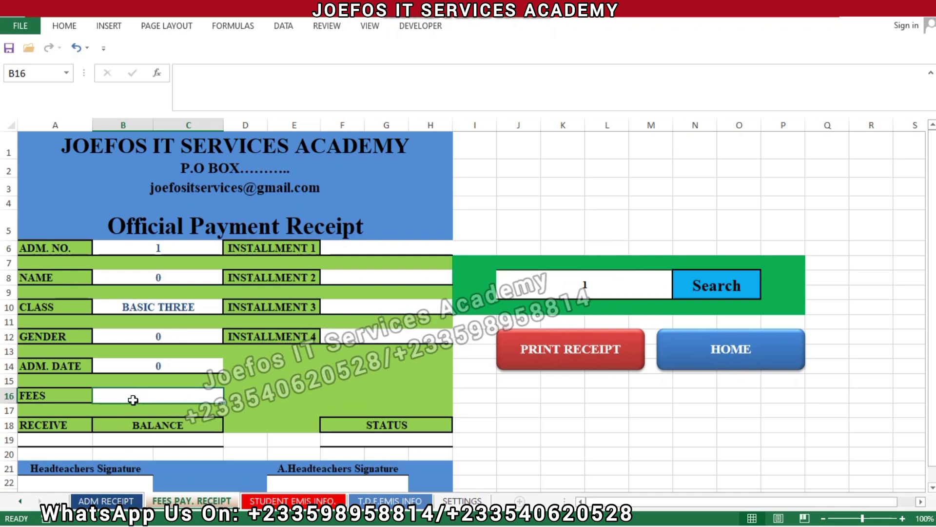
{"action": "type", "text": "="}
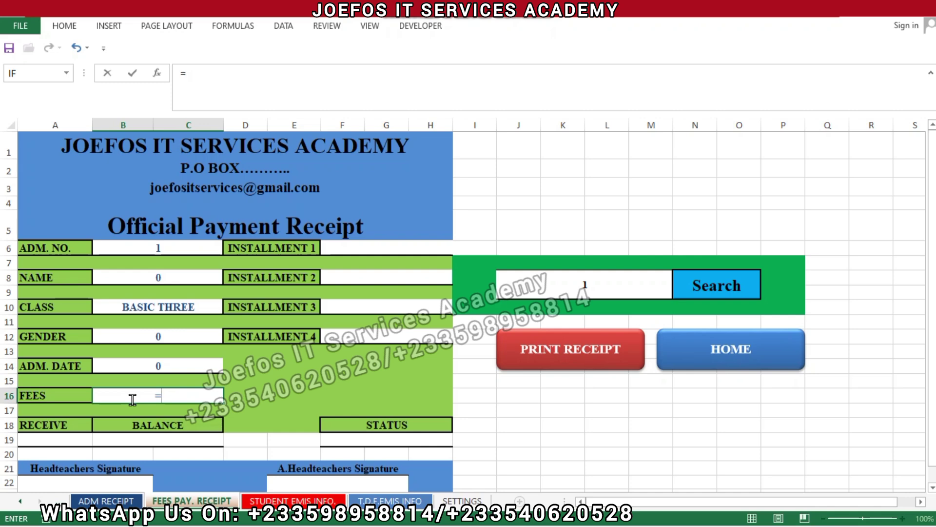
{"action": "type", "text": "IFERROR(VLOOKUP(J8,FOOD,1,0),\"\")"}
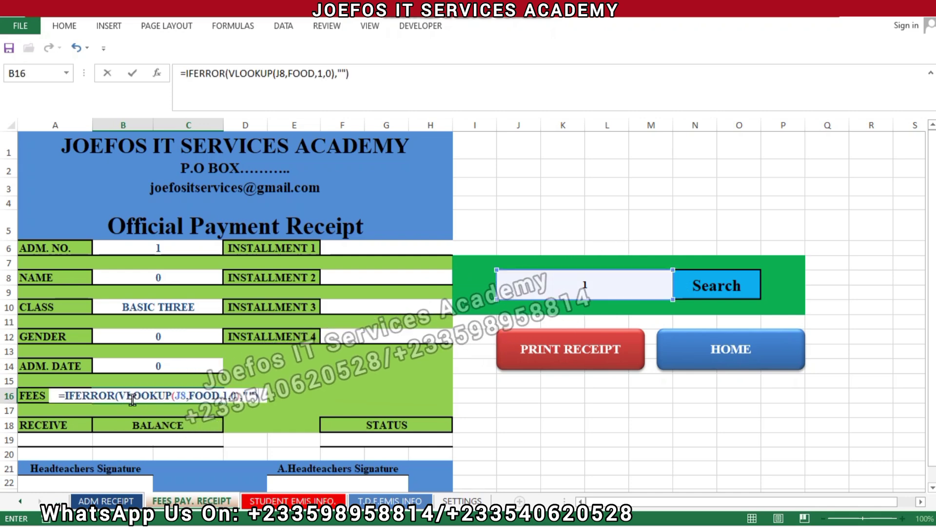
{"action": "left_click", "coordinate": [228, 400]}
{"action": "key", "text": "BackSpace"}
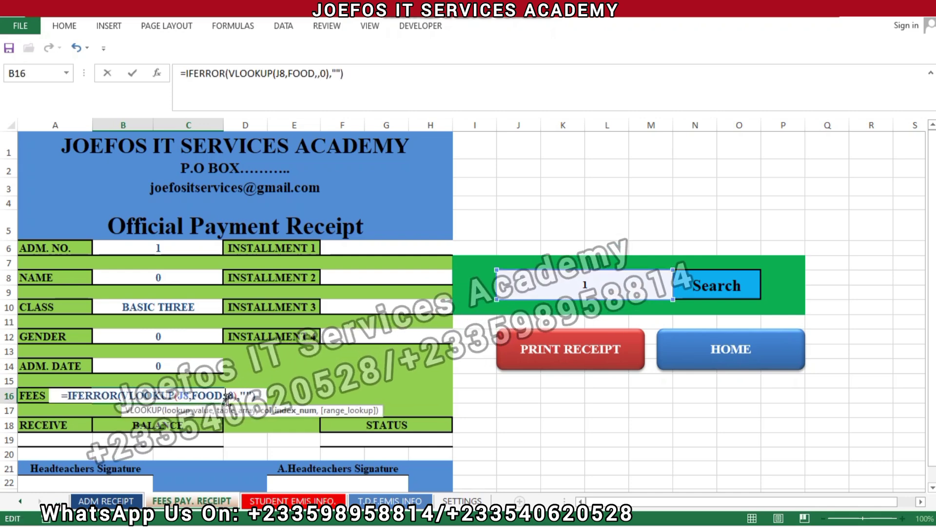
{"action": "type", "text": "6"}
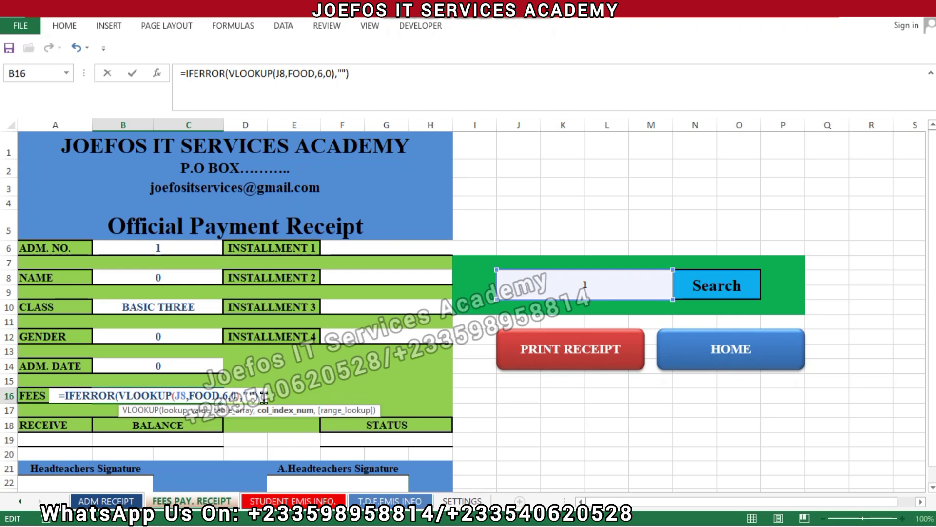
{"action": "key", "text": "Return"}
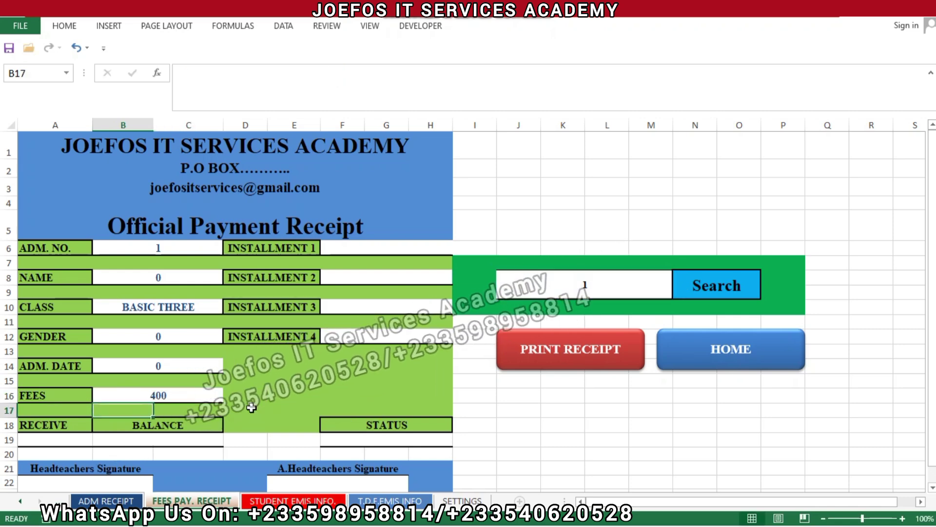